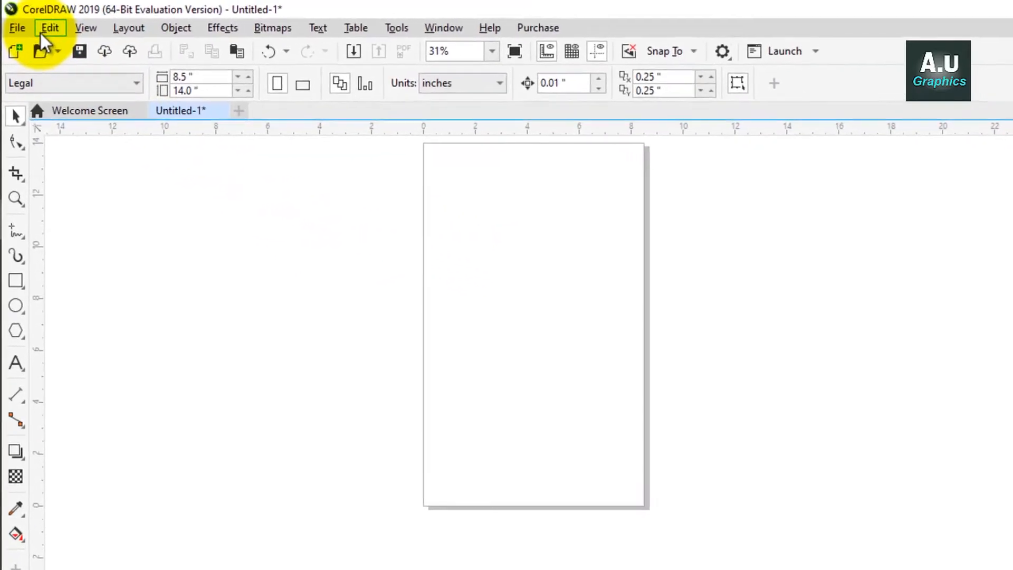
left_click(43, 23)
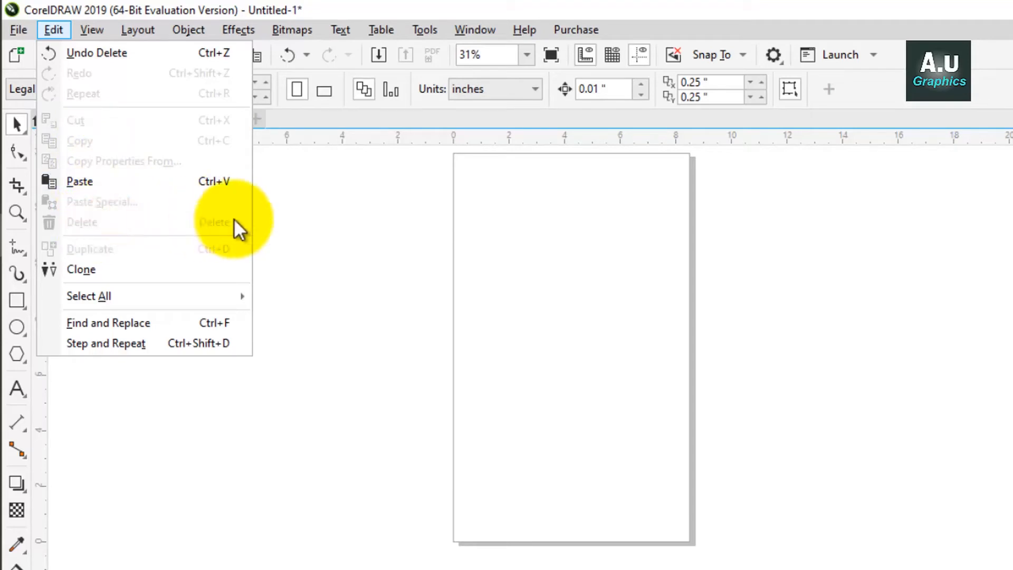
left_click(564, 351)
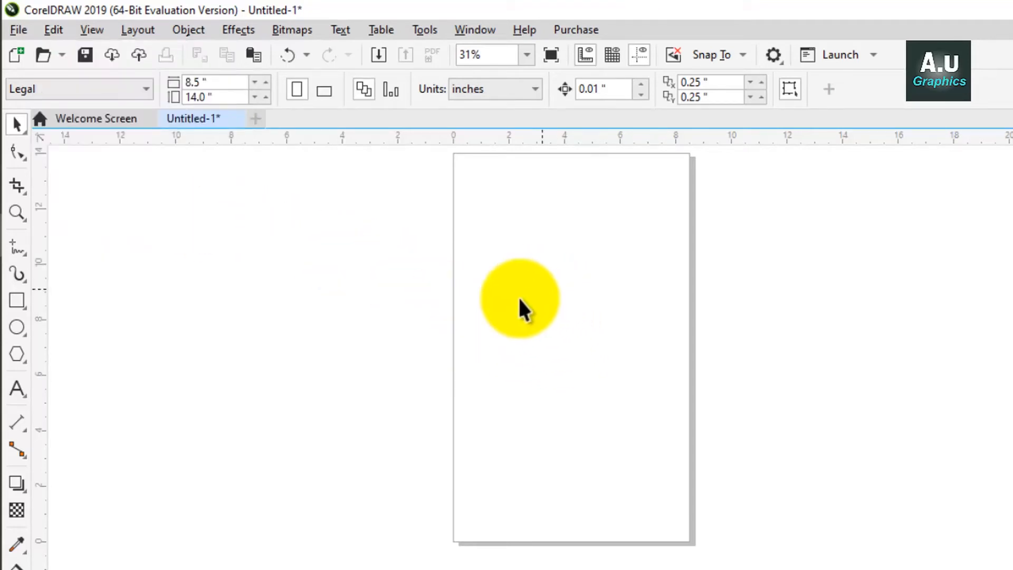
scroll(520, 305, "down", 1)
scroll(522, 303, "up", 1)
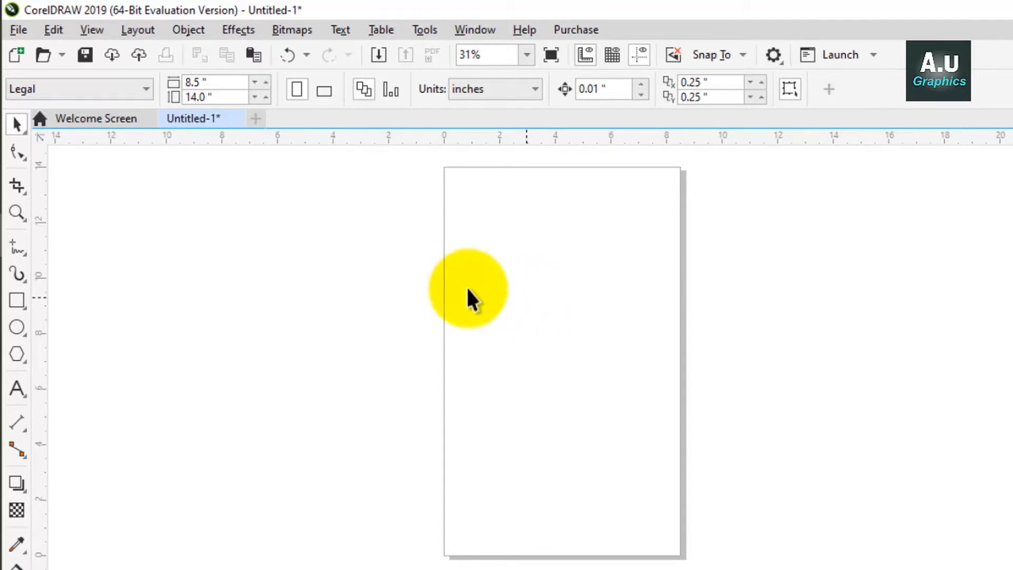
left_click(44, 31)
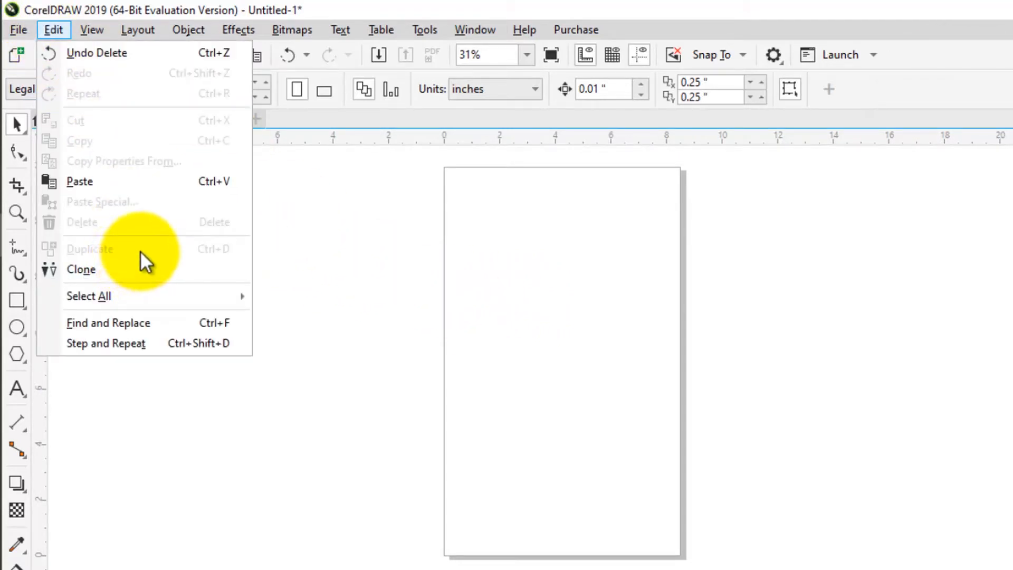
left_click(450, 291)
Draw a rectangle about 5.1 by 3.5 inches near the middle of the page.
left_click(18, 300)
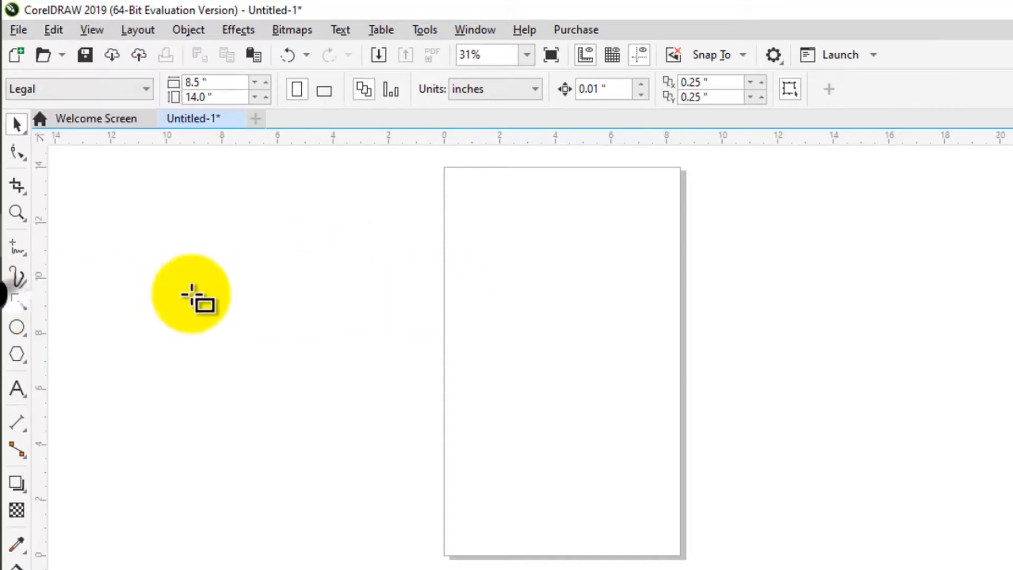
left_click_drag(472, 315, 614, 412)
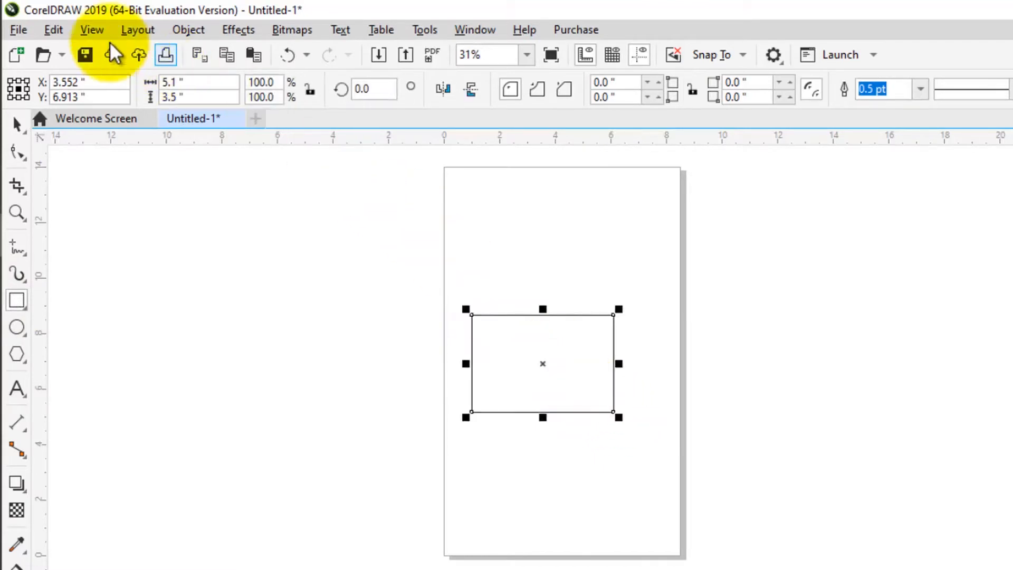
Duplicate the rectangle twice with the default offset and undo both duplicates.
left_click(53, 25)
left_click(116, 247)
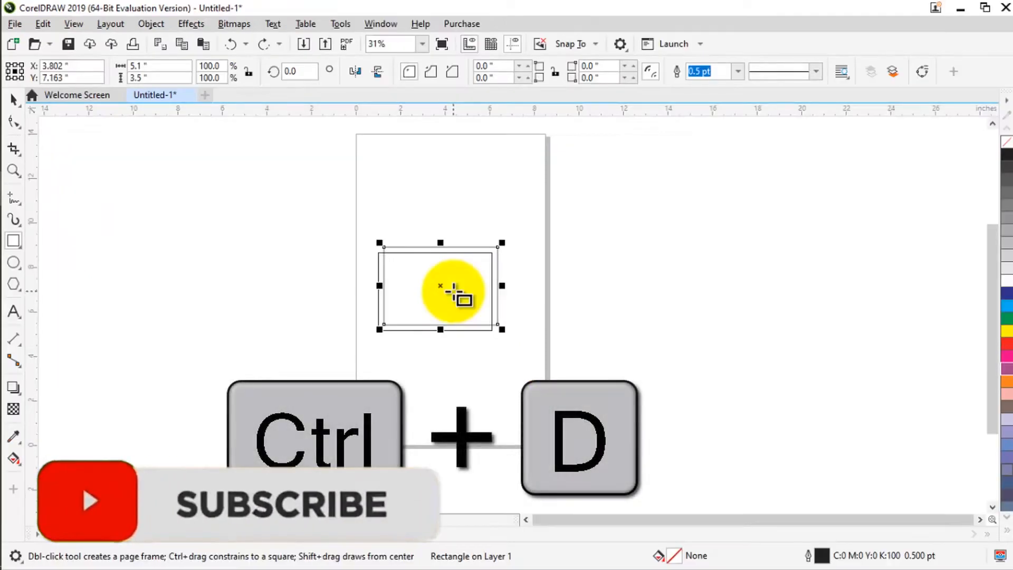
key("ctrl+d")
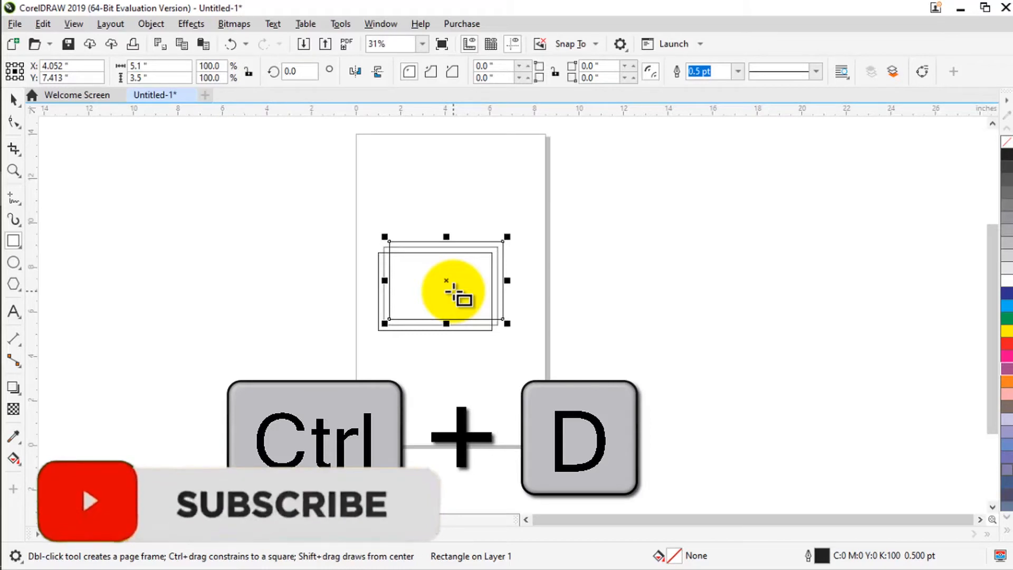
key("ctrl+z")
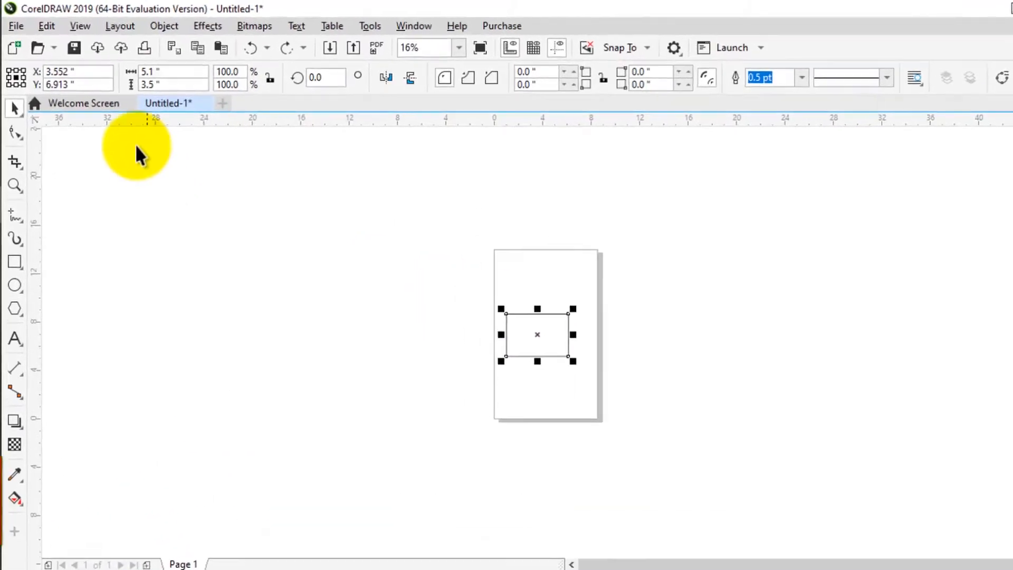
left_click(46, 26)
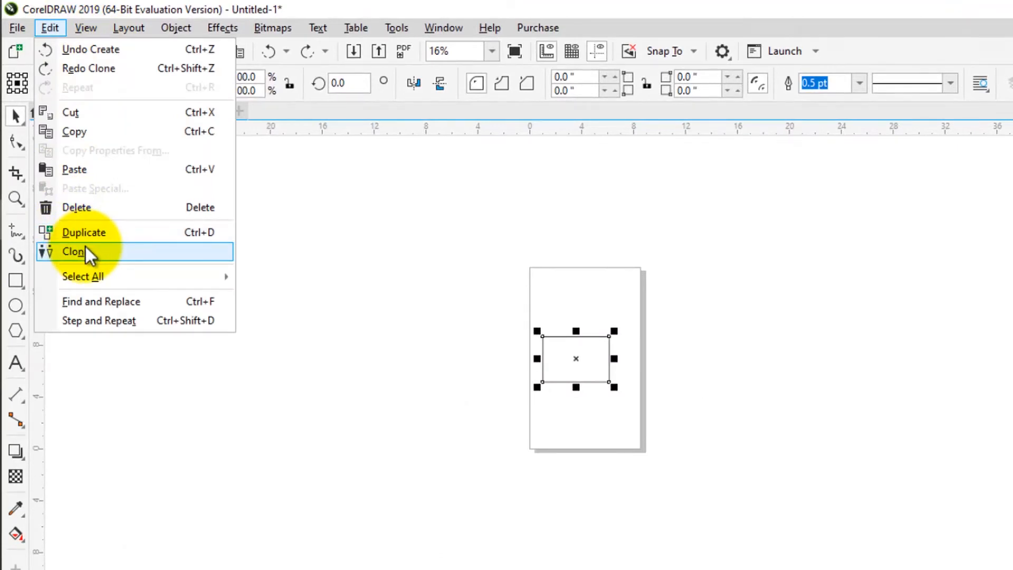
left_click(482, 249)
left_click(666, 277)
scroll(568, 348, "up", 2)
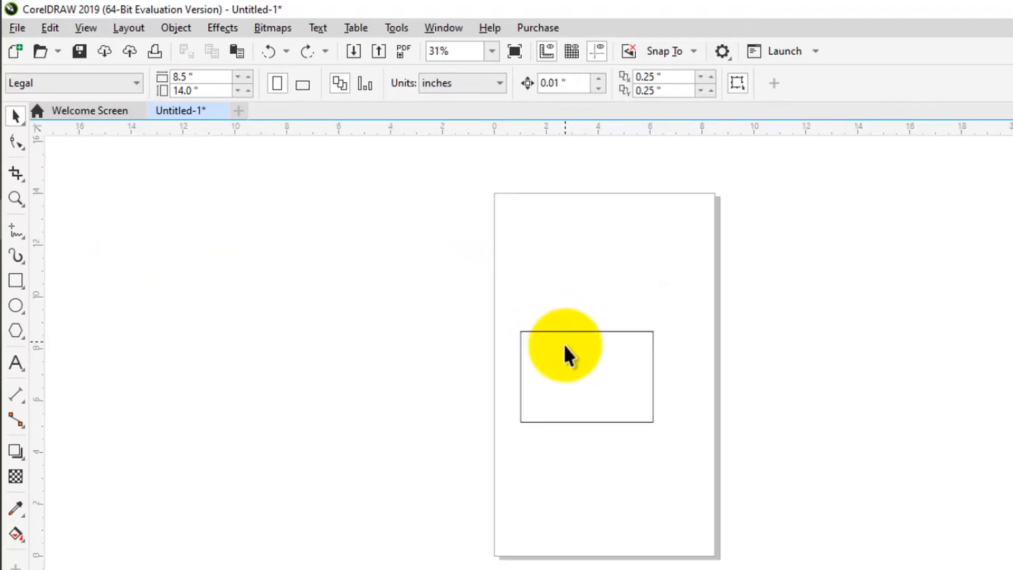
Clone the rectangle and move the clone up and to the right so it partly overlaps the original.
left_click(556, 350)
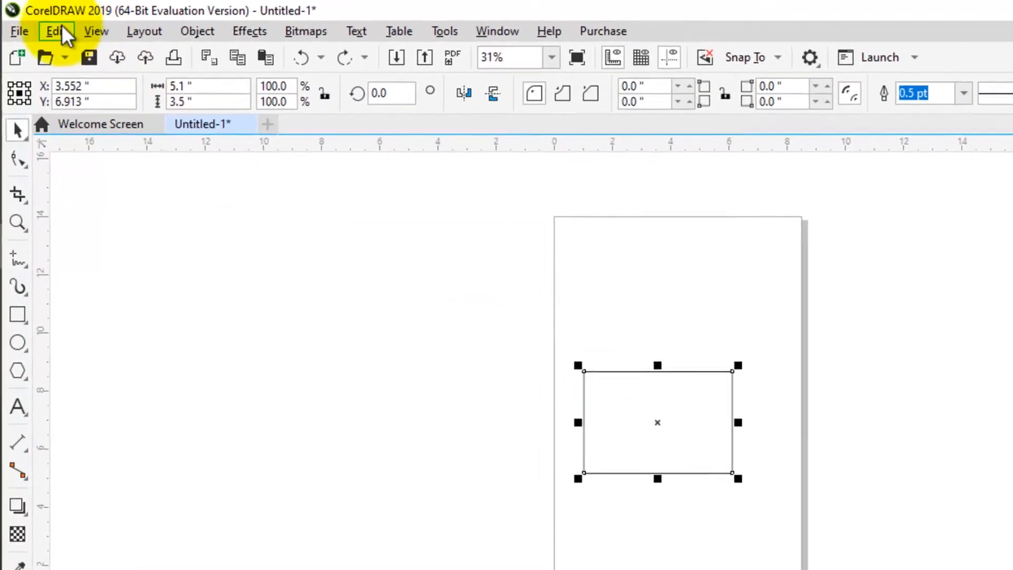
left_click(61, 32)
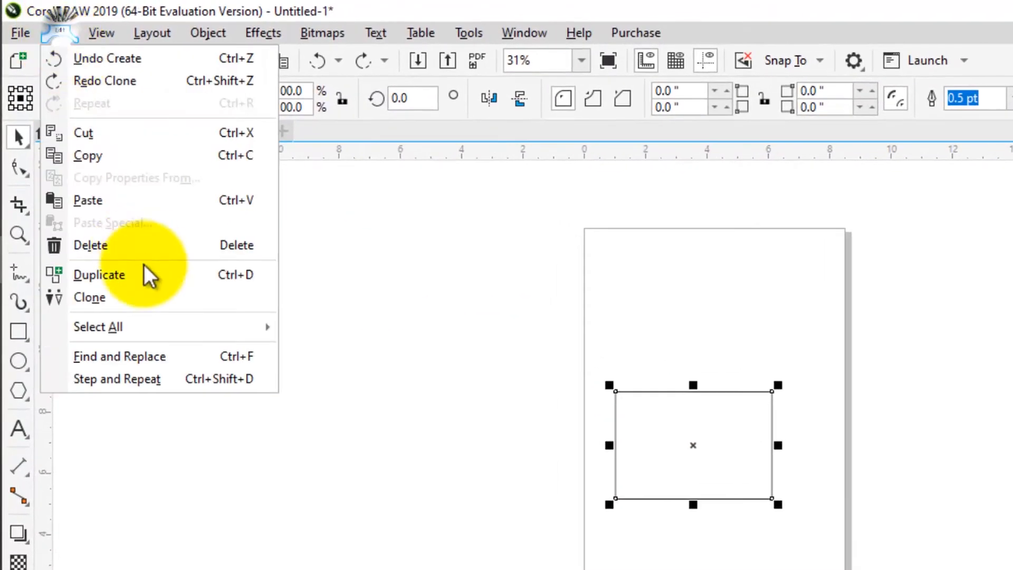
left_click(130, 288)
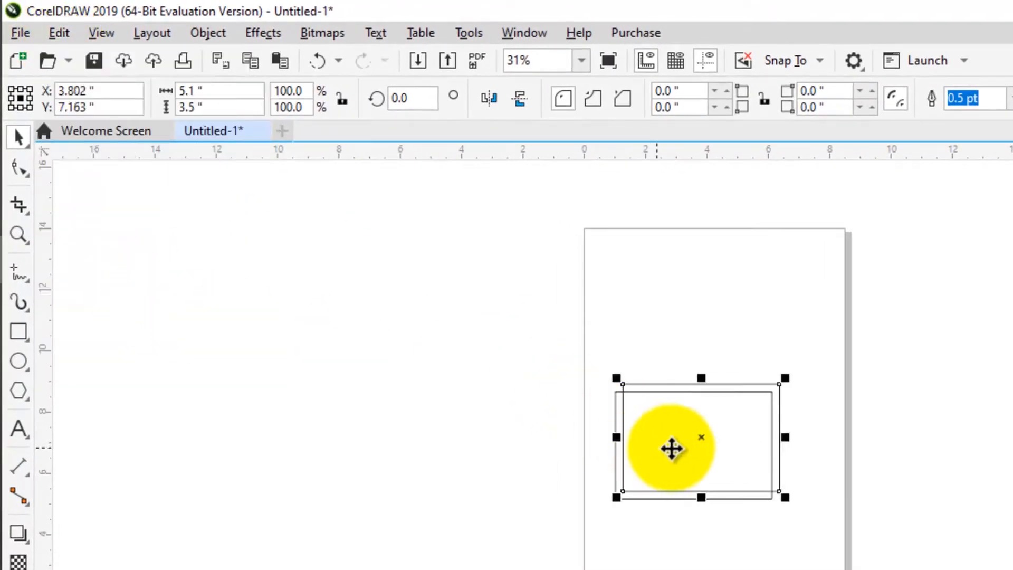
scroll(695, 448, "up", 2)
scroll(582, 478, "down", 2)
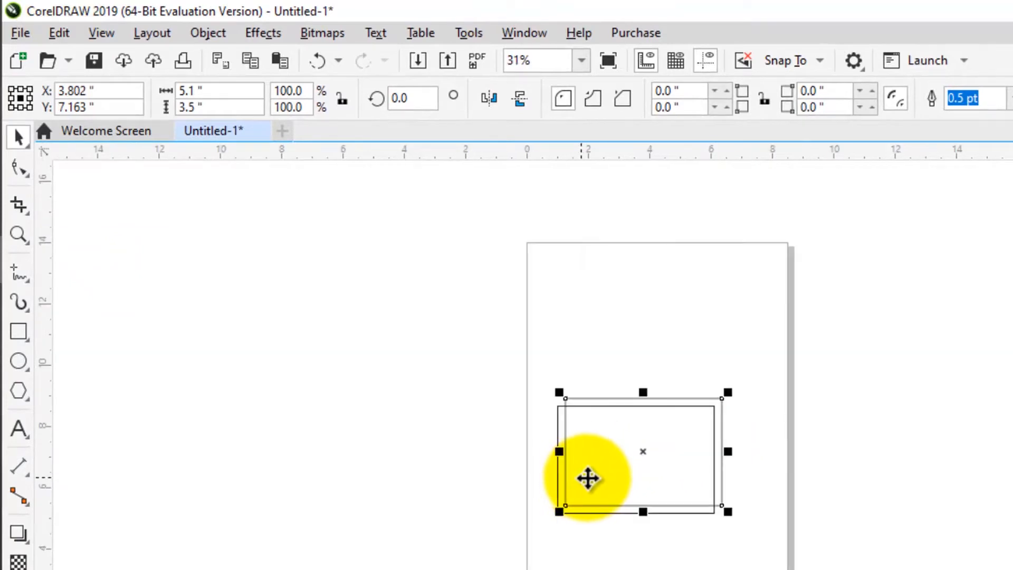
mouse_move(596, 476)
left_mouse_down()
mouse_move(631, 464)
mouse_move(636, 448)
left_mouse_up()
Duplicate the moved clone repeatedly at the same offset to form a diagonal row of ten rectangles.
scroll(595, 459, "down", 4)
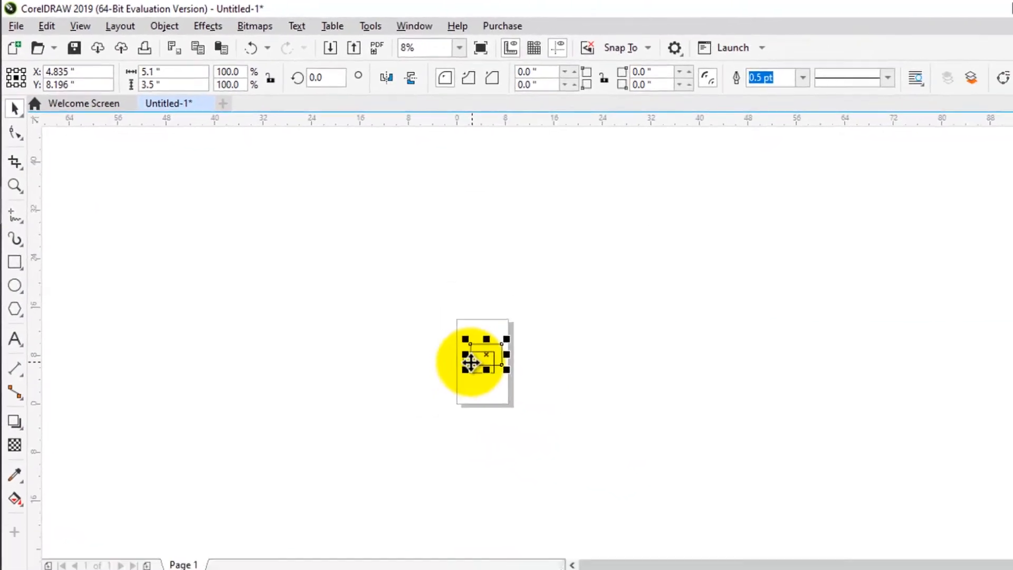
key("ctrl+d")
key("ctrl+d")
key("ctrl+d")
key("ctrl+d")
key("ctrl+d")
key("ctrl+d")
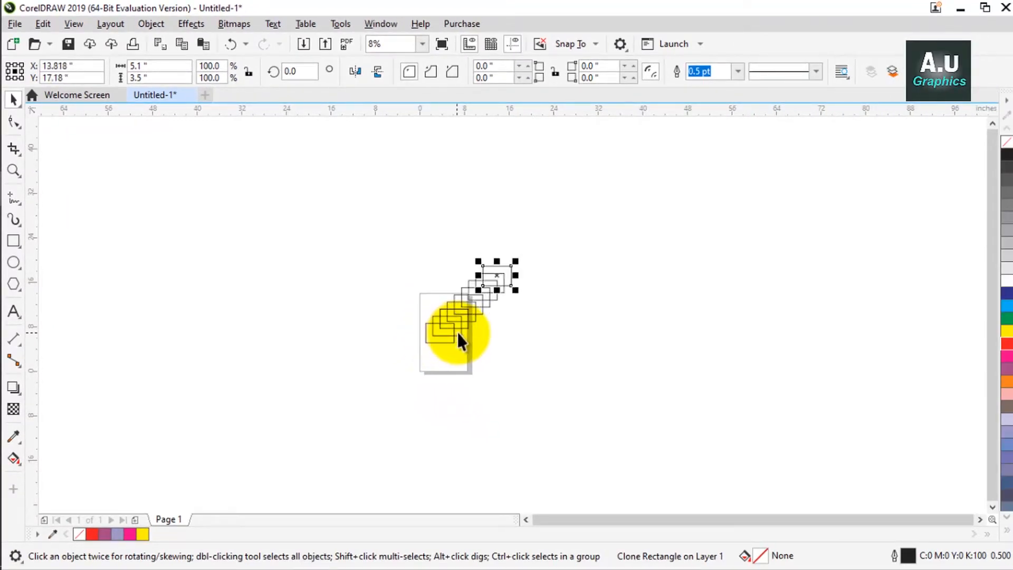
key("ctrl+d")
left_click(523, 316)
Fill the original control rectangle at the lower end of the row with magenta (C:0 M:100 Y:0 K:0).
scroll(466, 301, "up", 1)
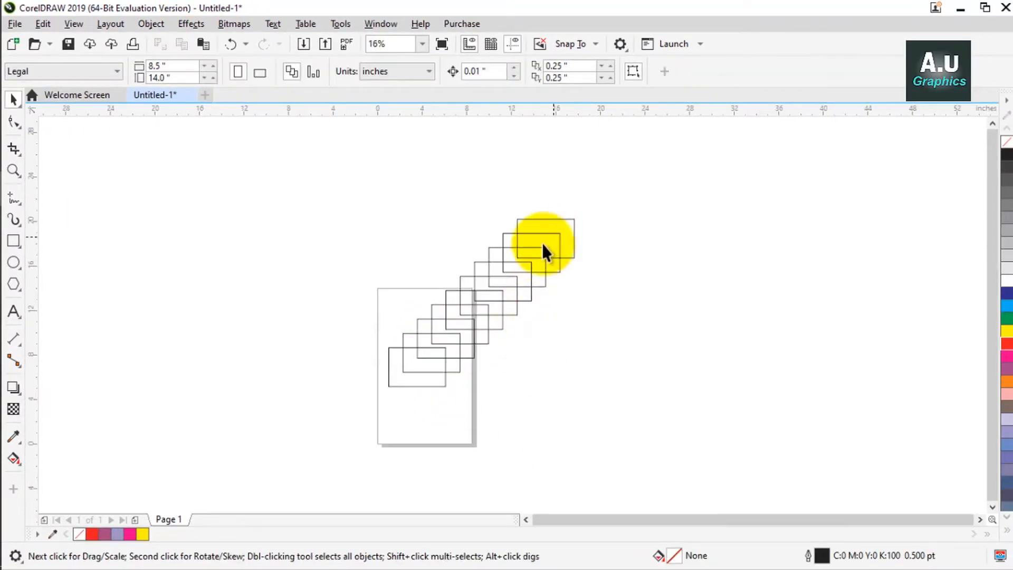
scroll(430, 393, "up", 1)
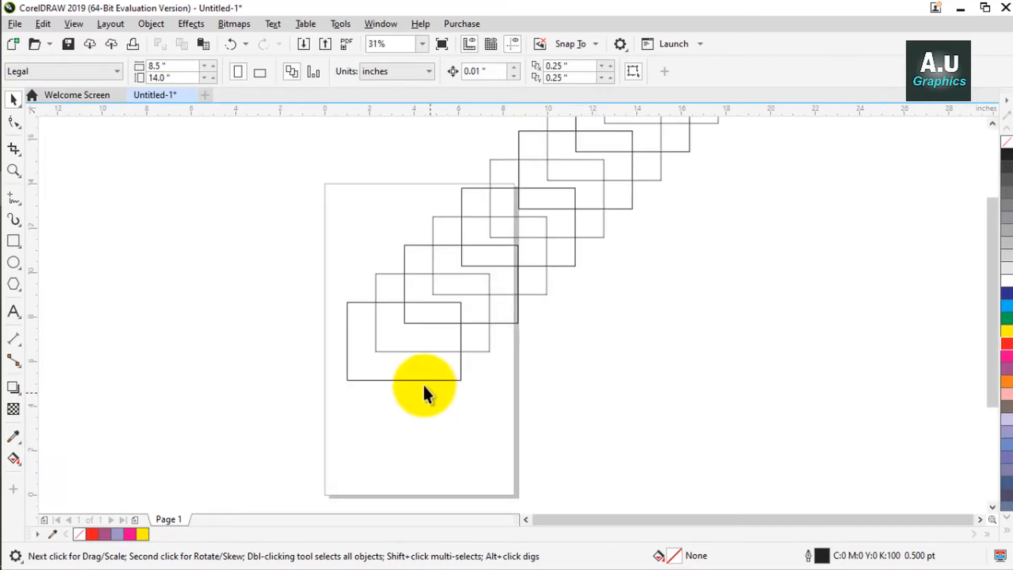
left_click(419, 375)
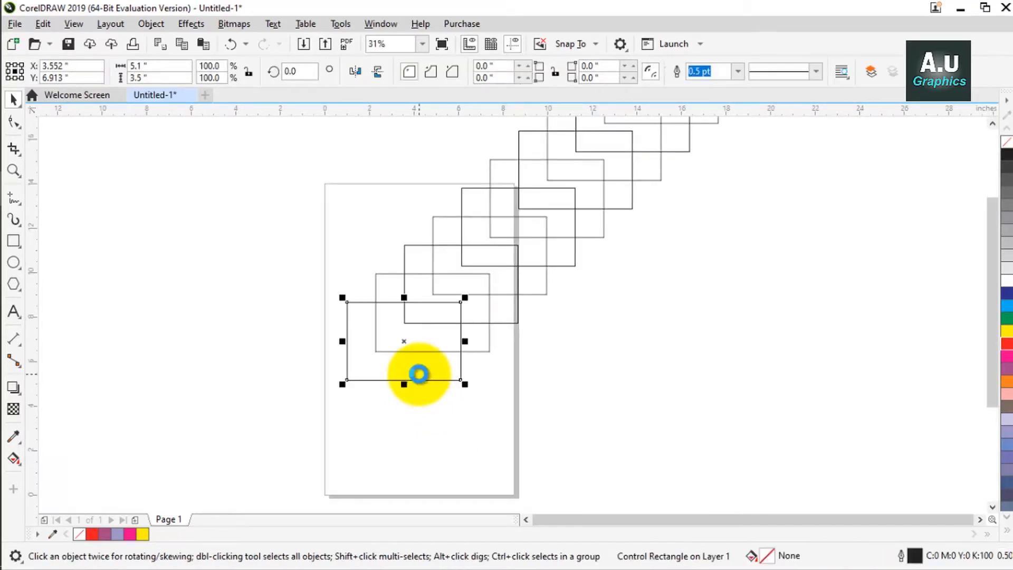
scroll(418, 374, "down", 1)
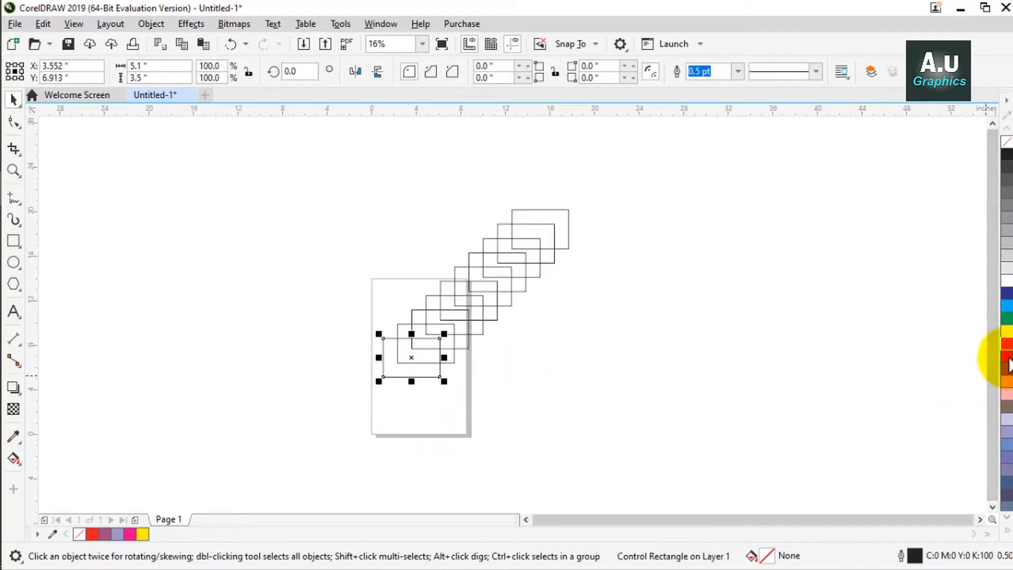
left_click(1006, 356)
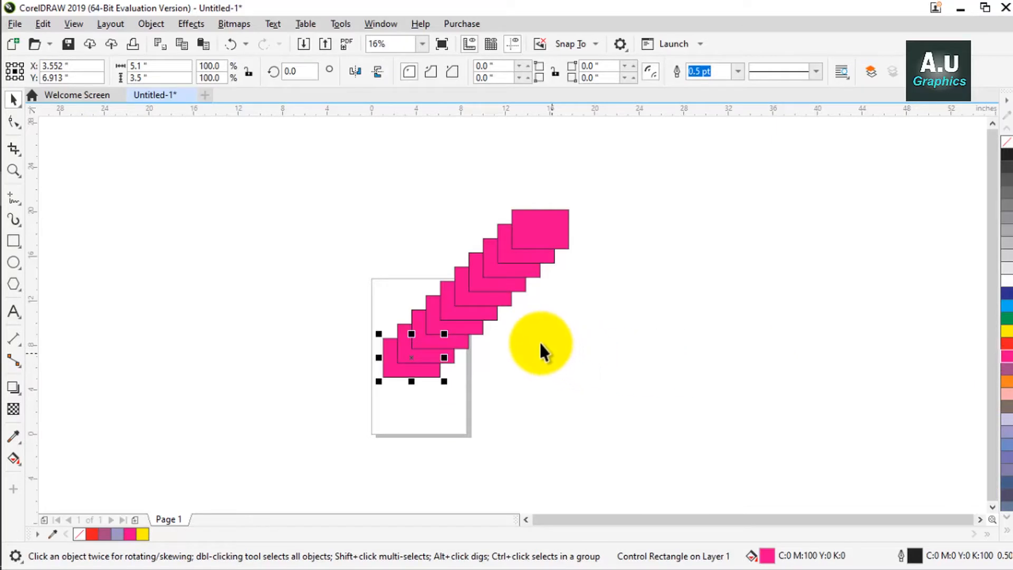
scroll(503, 316, "down", 1)
scroll(509, 317, "up", 1)
scroll(506, 327, "down", 1)
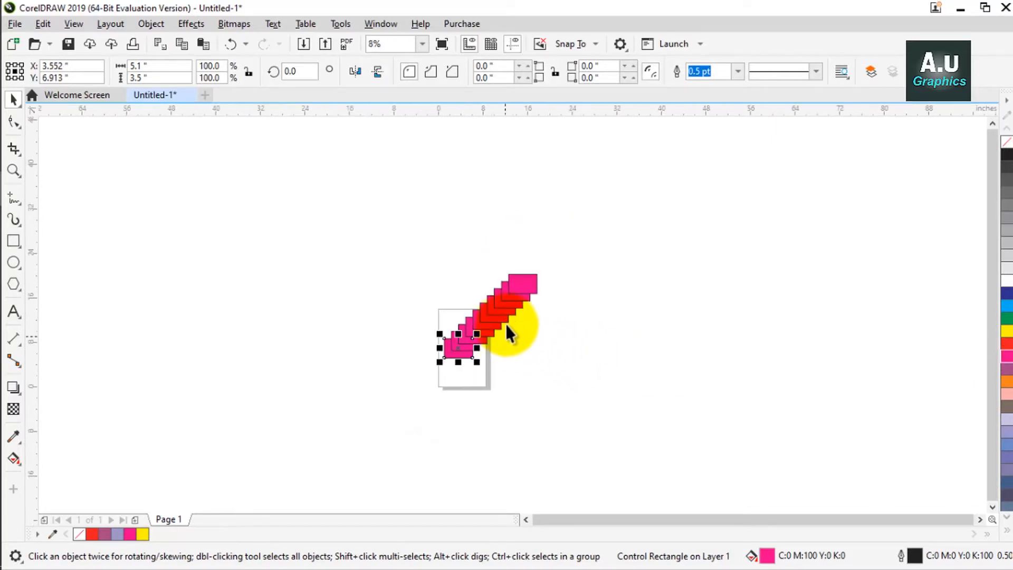
scroll(512, 317, "up", 1)
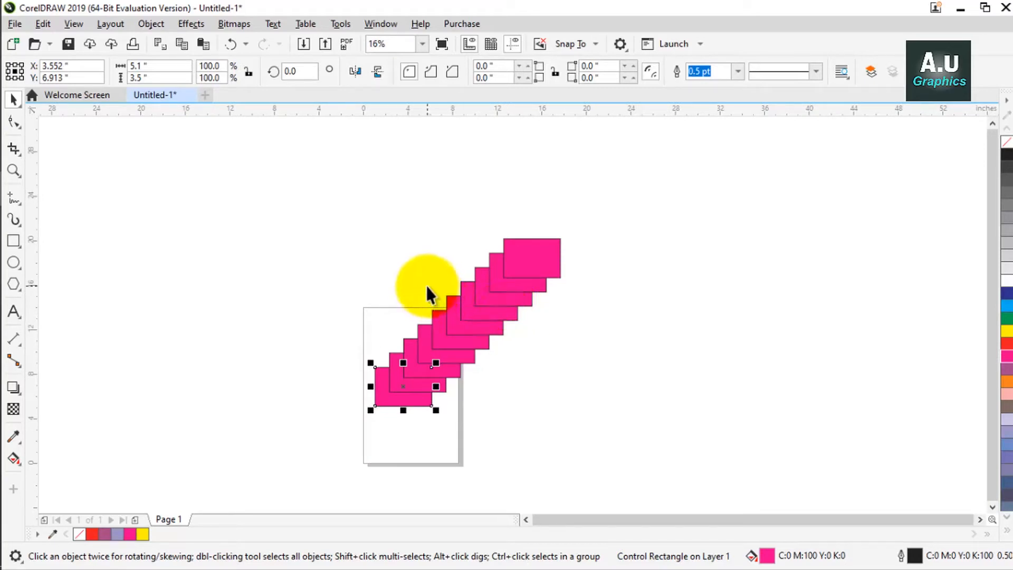
Undo the magenta fill, the repeated duplicates and the clone, back to the single original rectangle.
key("ctrl+z")
key("ctrl+z")
key("ctrl+z")
key("ctrl+z")
key("ctrl+z")
key("ctrl+z")
key("ctrl+z")
key("ctrl+z")
key("ctrl+z")
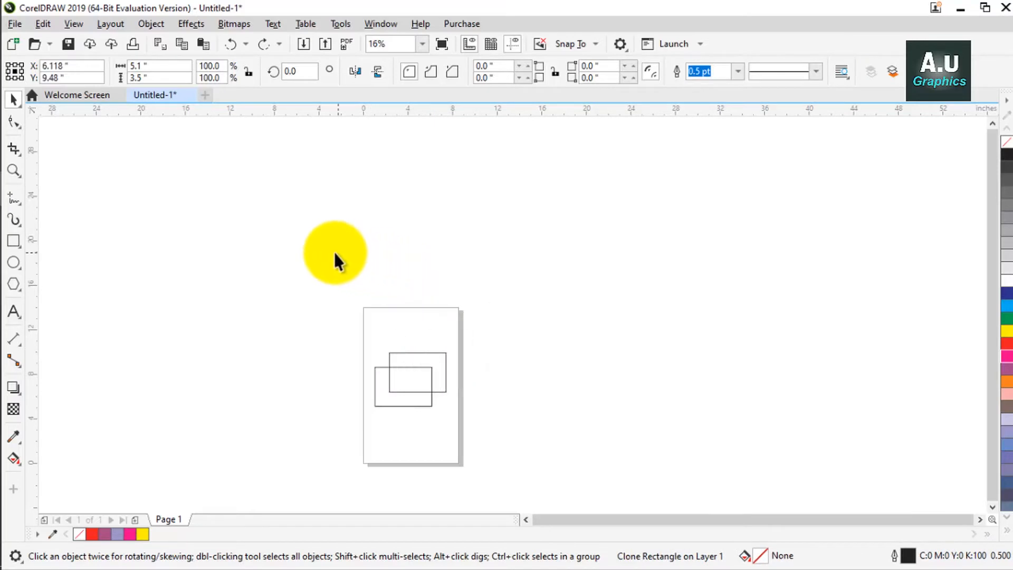
key("ctrl+z")
Select all objects in the drawing with the Select All command.
left_click(43, 24)
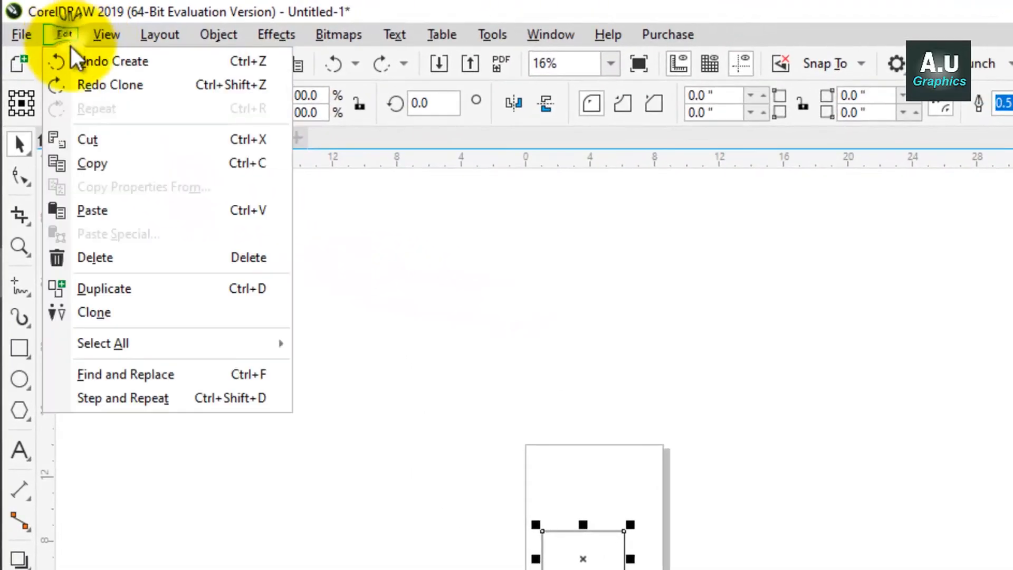
mouse_move(164, 342)
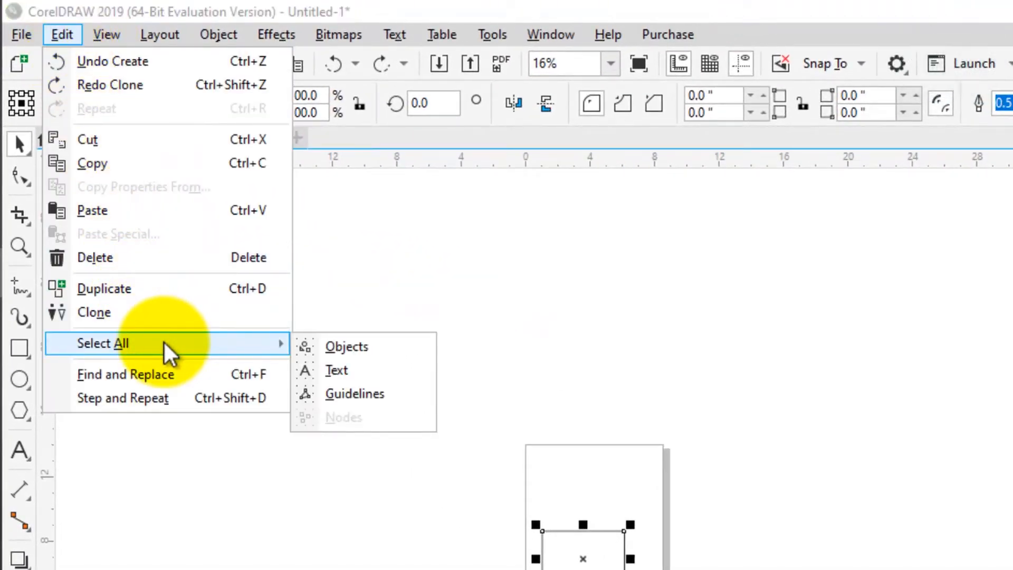
left_click(345, 346)
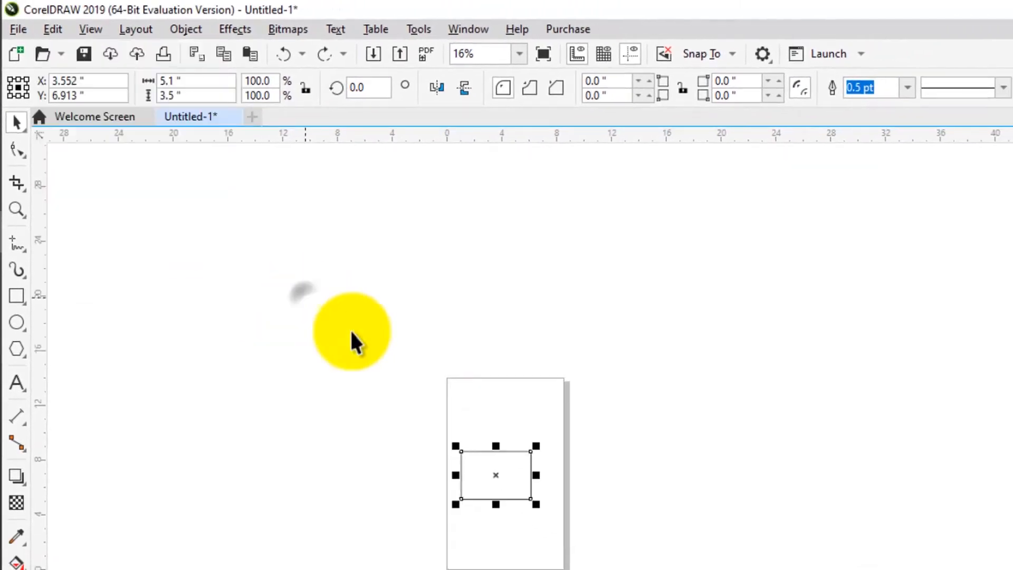
scroll(441, 516, "up", 2)
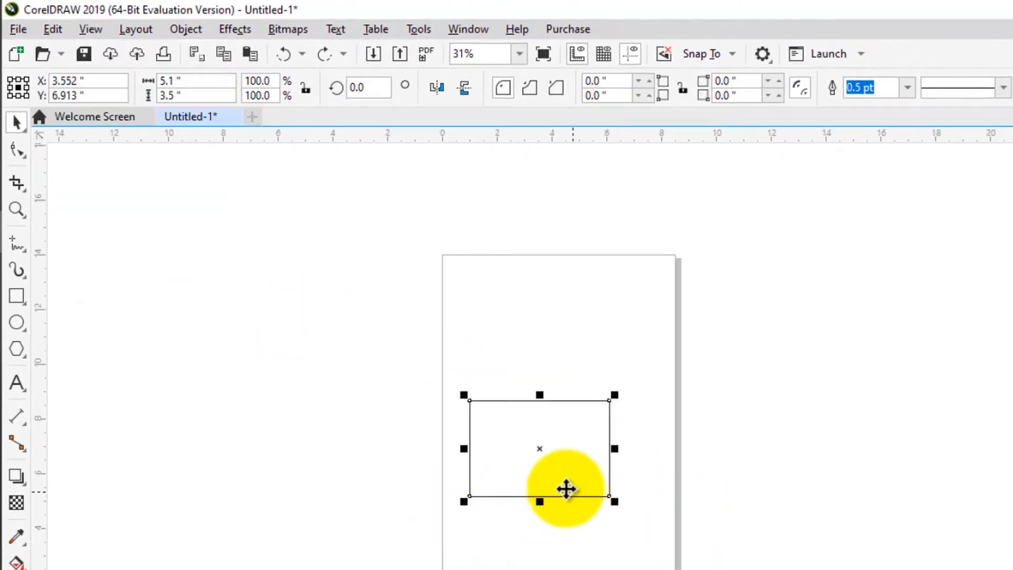
scroll(552, 423, "down", 2)
scroll(524, 414, "up", 1)
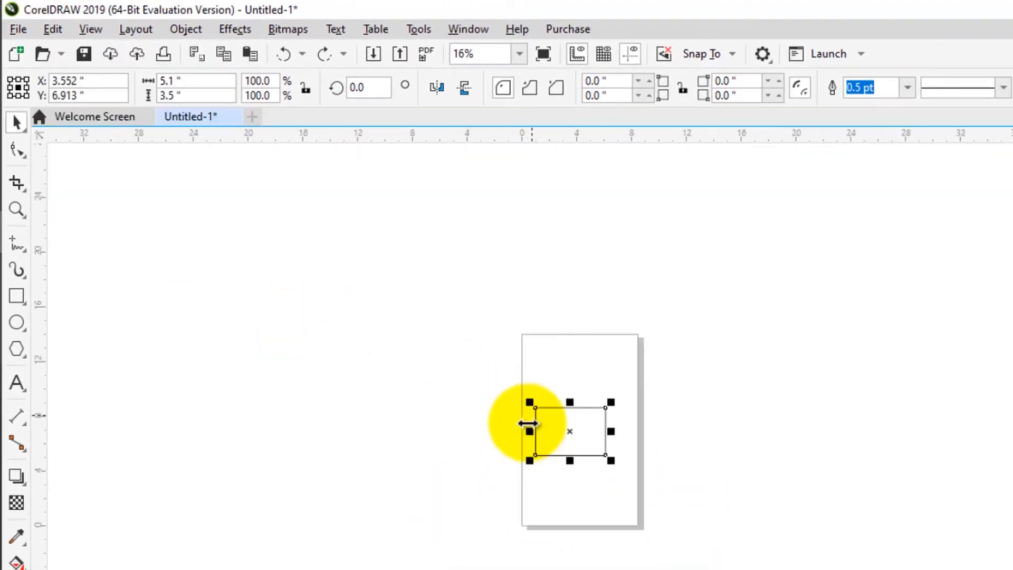
left_click(62, 32)
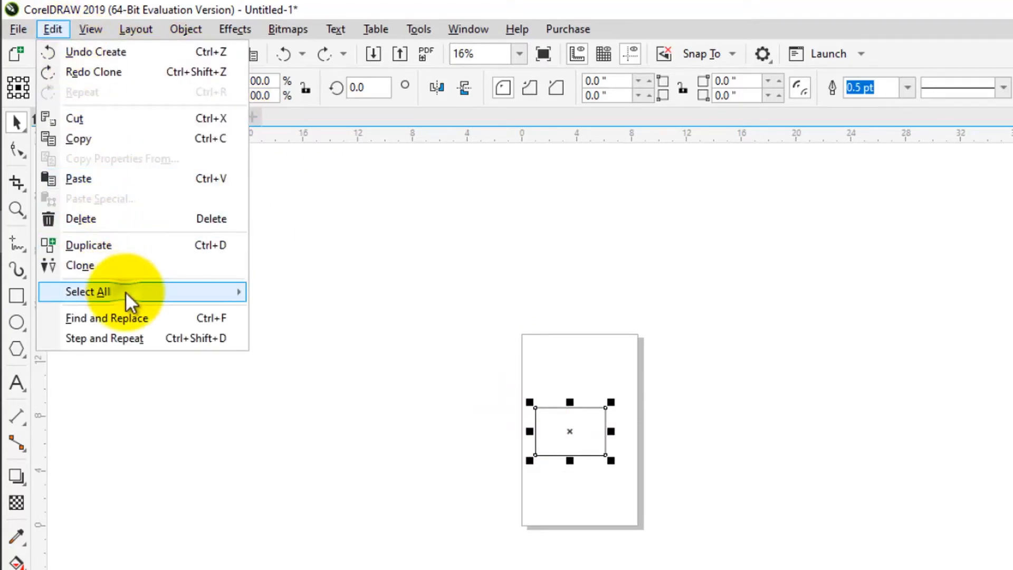
mouse_move(164, 291)
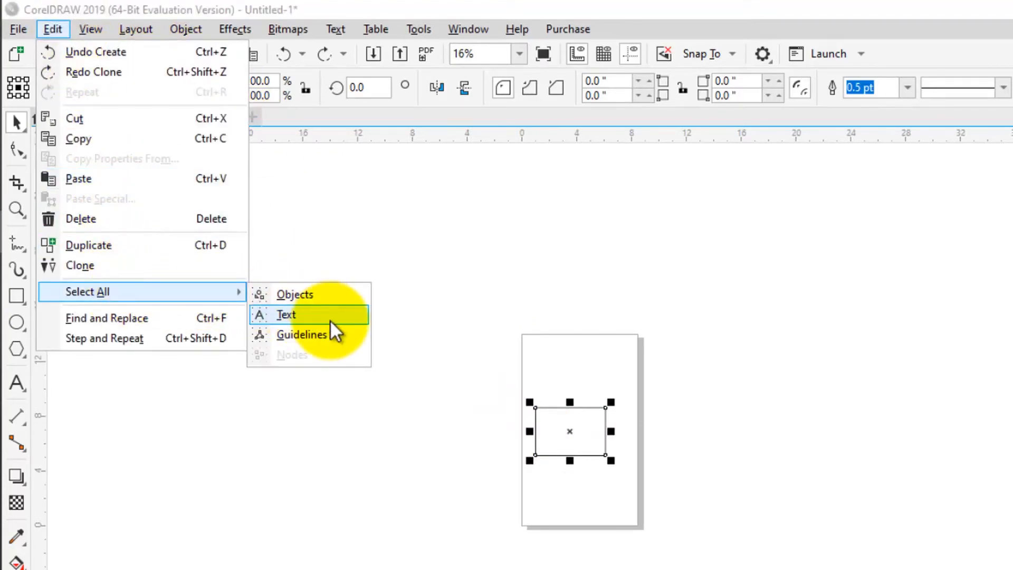
left_click(431, 329)
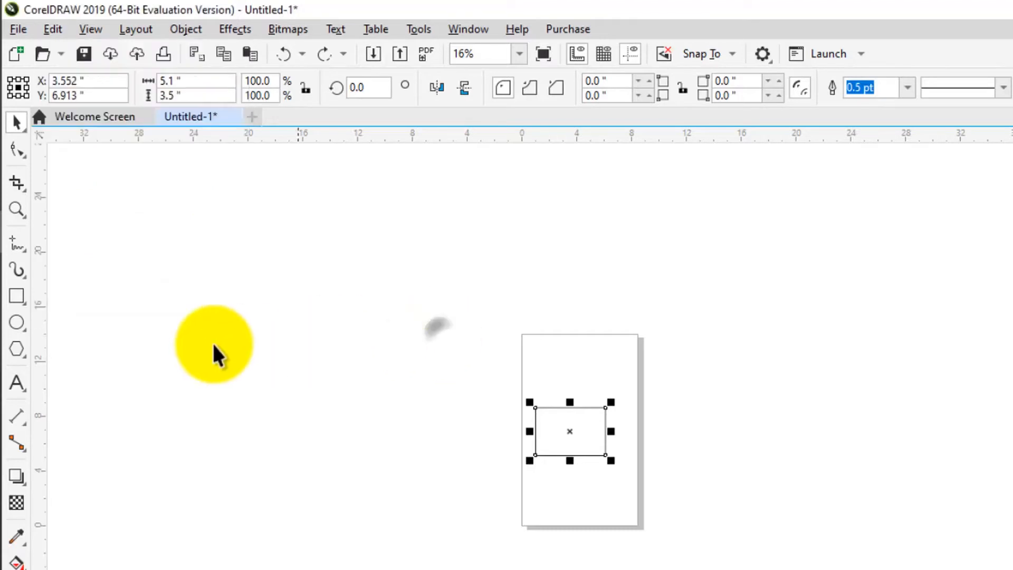
Add the text "hjgjkfdjbvfh" in the empty area left of the page.
left_click(17, 382)
left_click(365, 391)
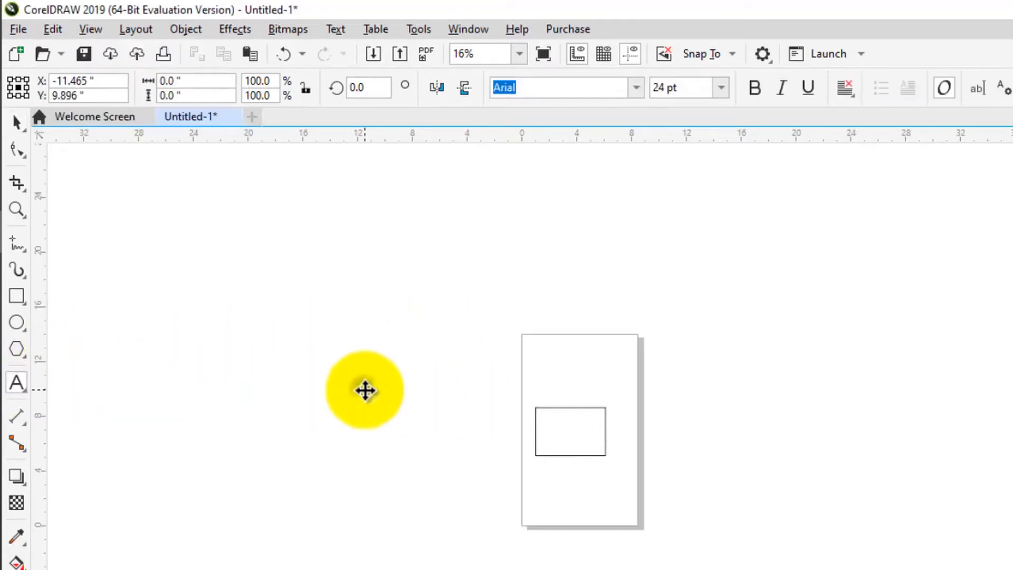
type("hjgjkfdjbvfh")
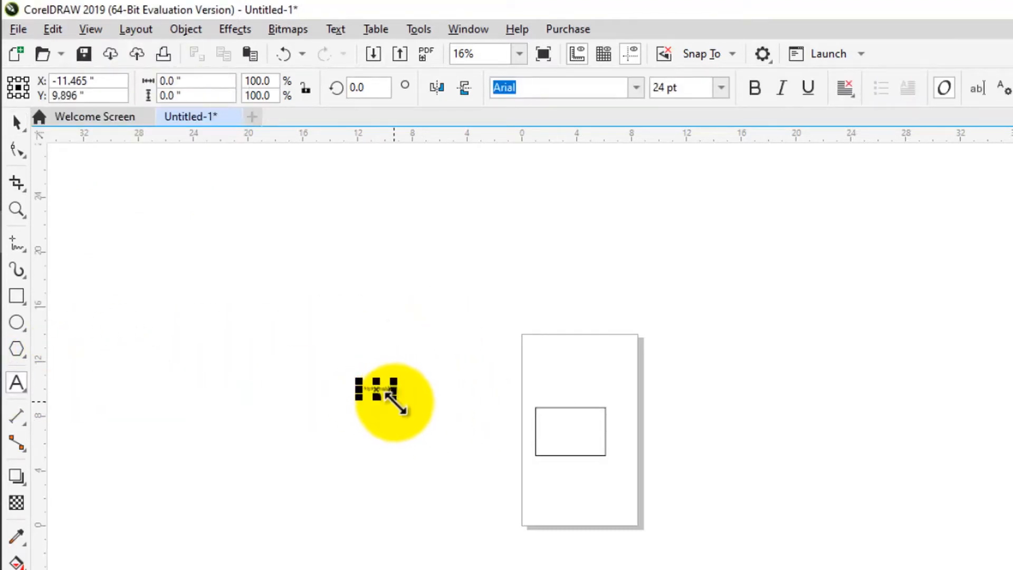
Enlarge the text beside the page to about 110.669 pt and select all text in the drawing.
left_click_drag(394, 401, 481, 509)
left_click(52, 29)
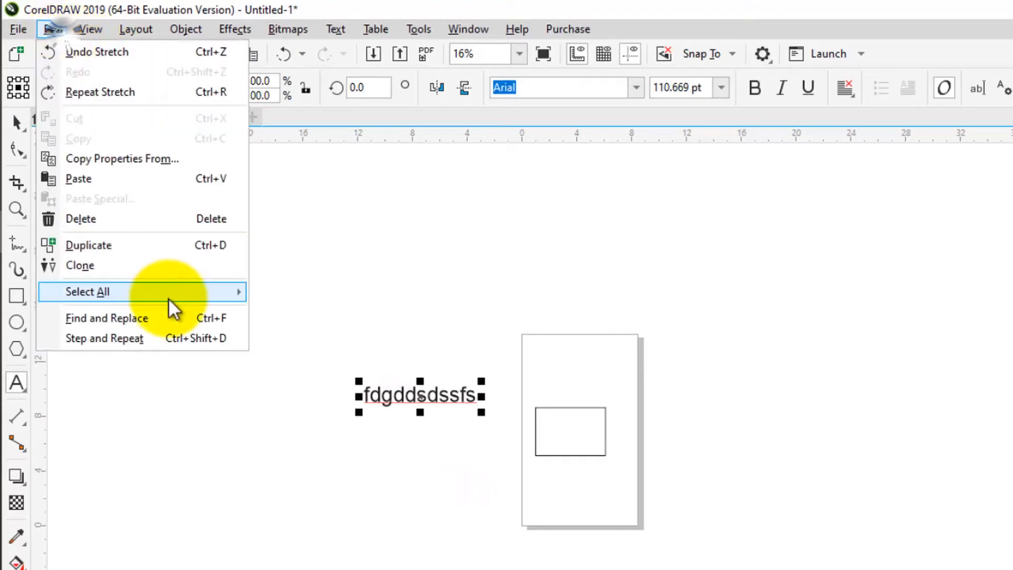
mouse_move(168, 296)
left_click(287, 314)
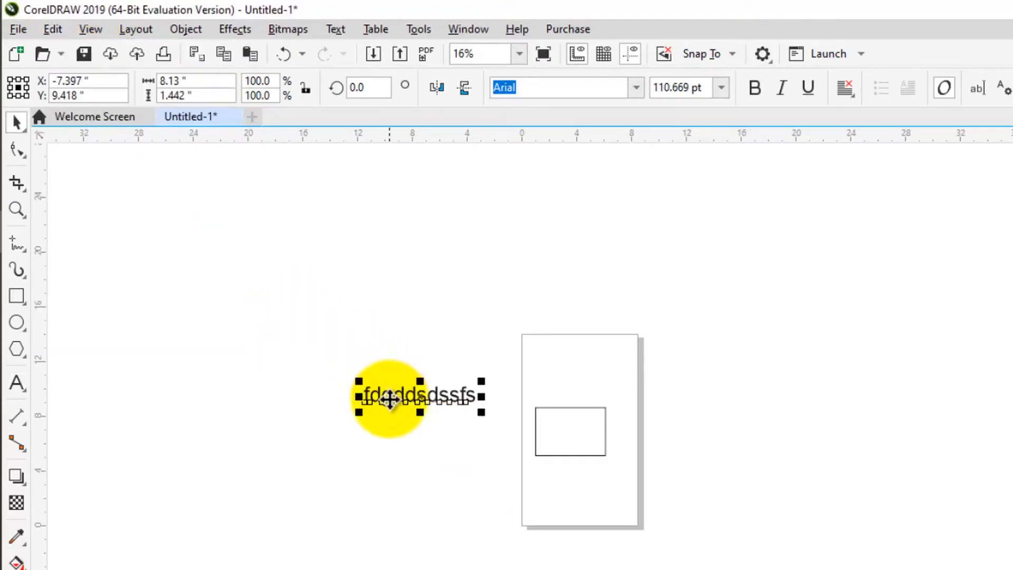
scroll(611, 283, "down", 2)
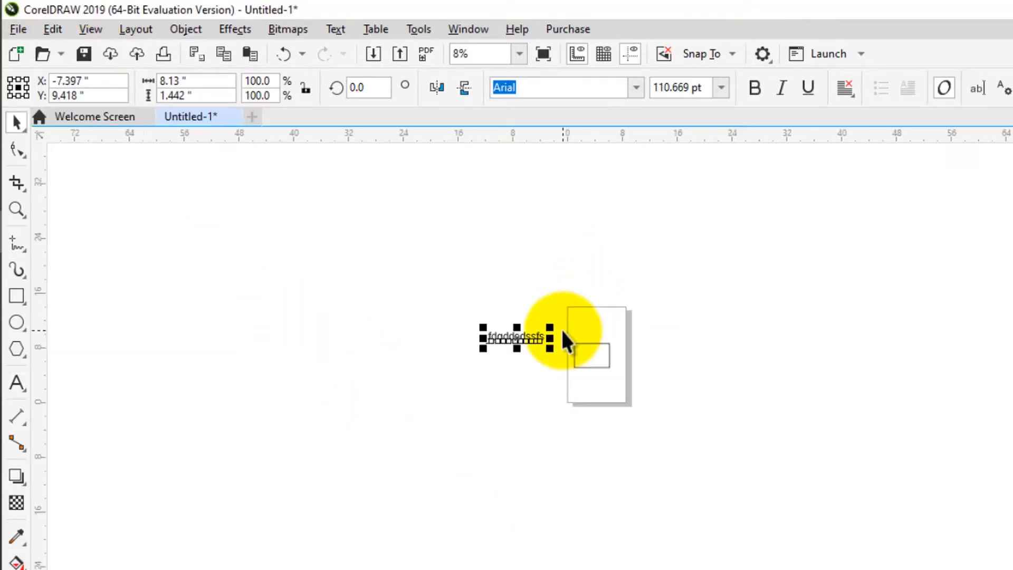
scroll(561, 328, "up", 2)
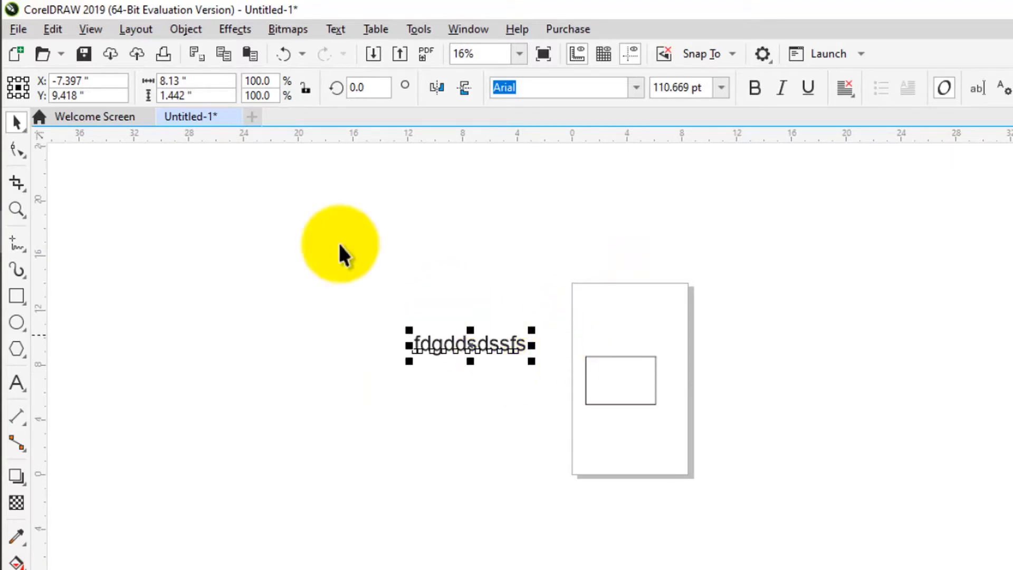
Add a horizontal guideline near the page's upper edge at about Y 13.9 in and a vertical one beyond the text at about X -18.9 in.
left_click(52, 27)
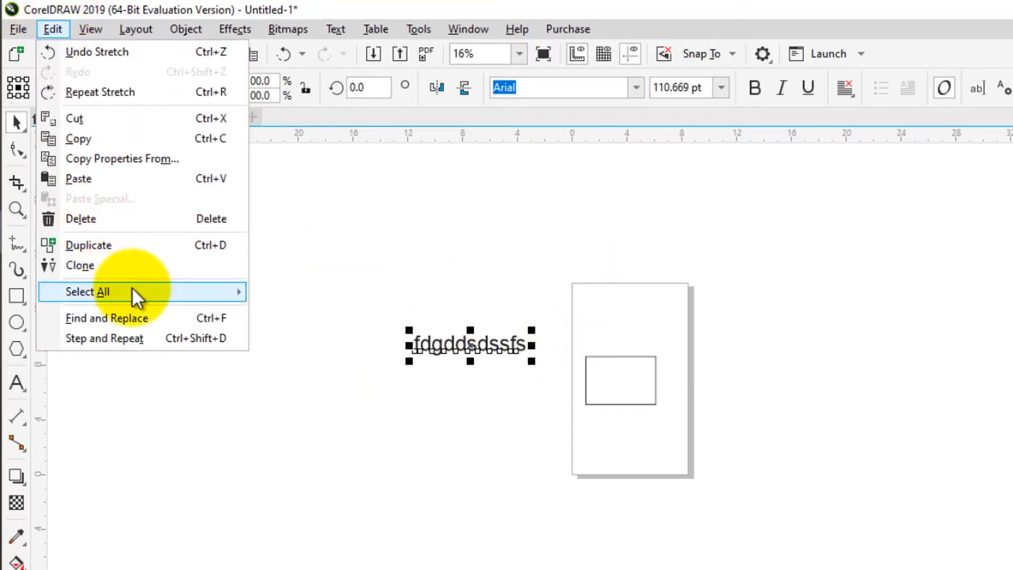
mouse_move(132, 289)
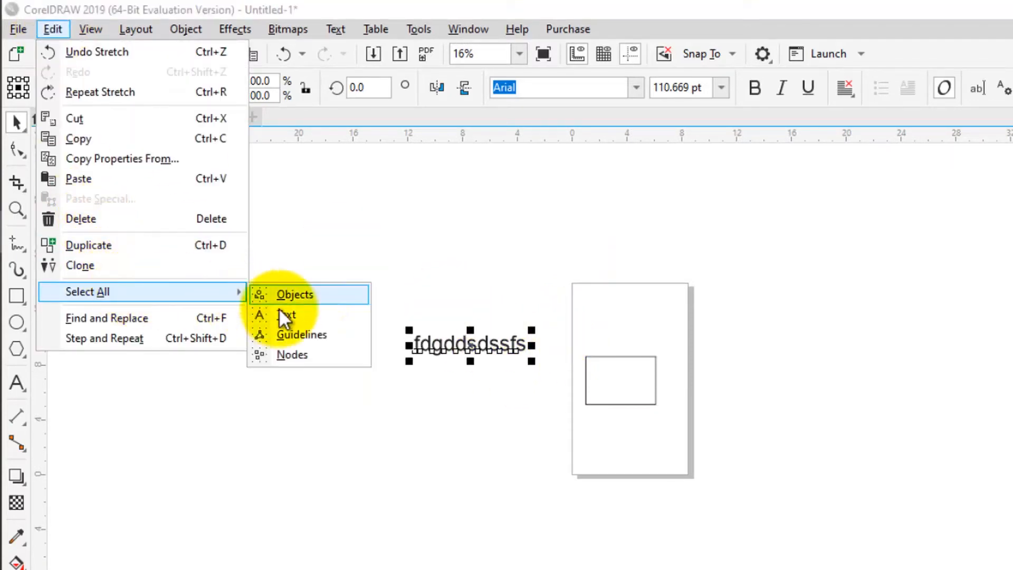
left_click(482, 290)
left_click_drag(509, 138, 531, 284)
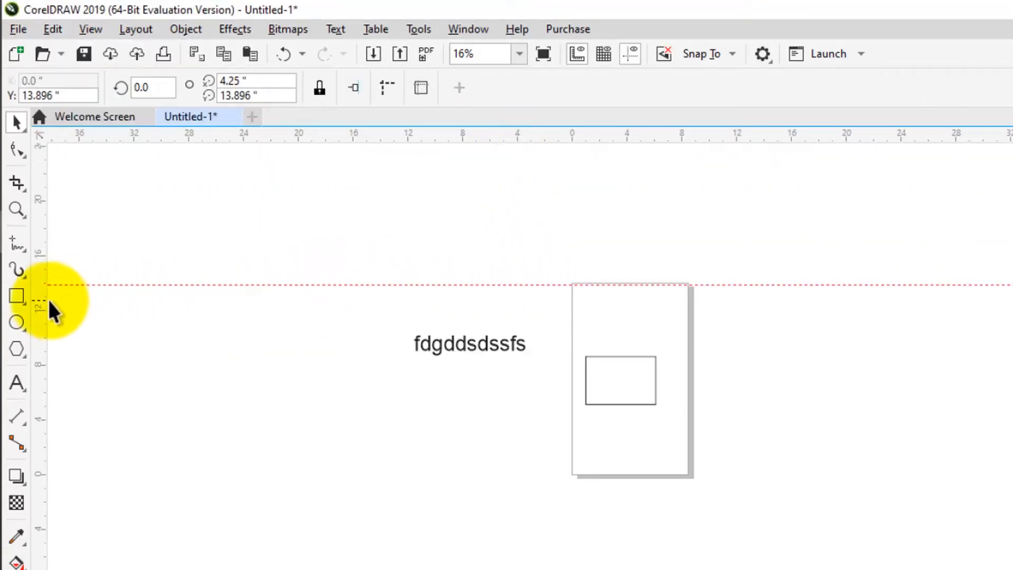
left_click_drag(39, 298, 314, 348)
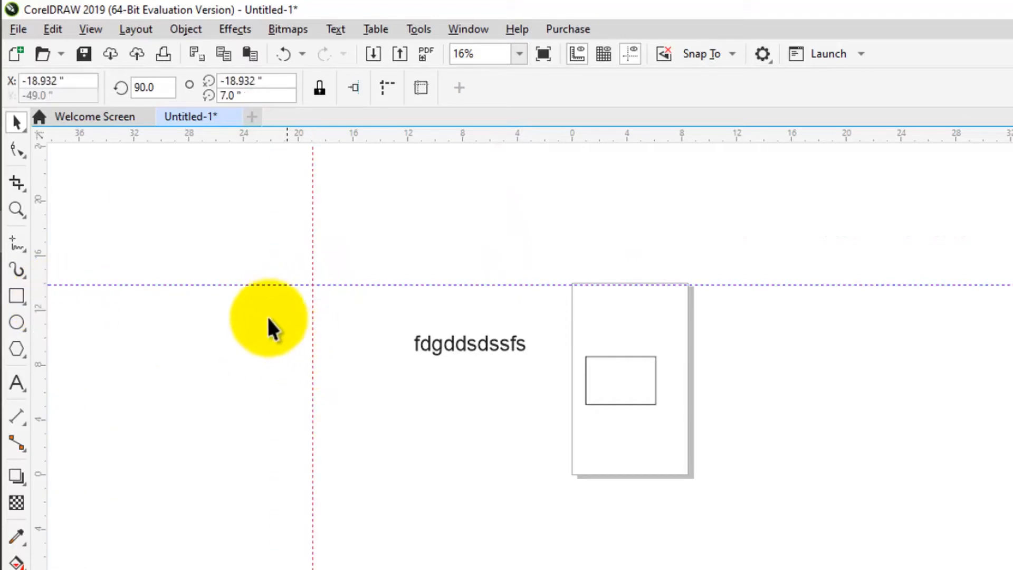
Select all guidelines with Select All and delete them.
left_click(55, 31)
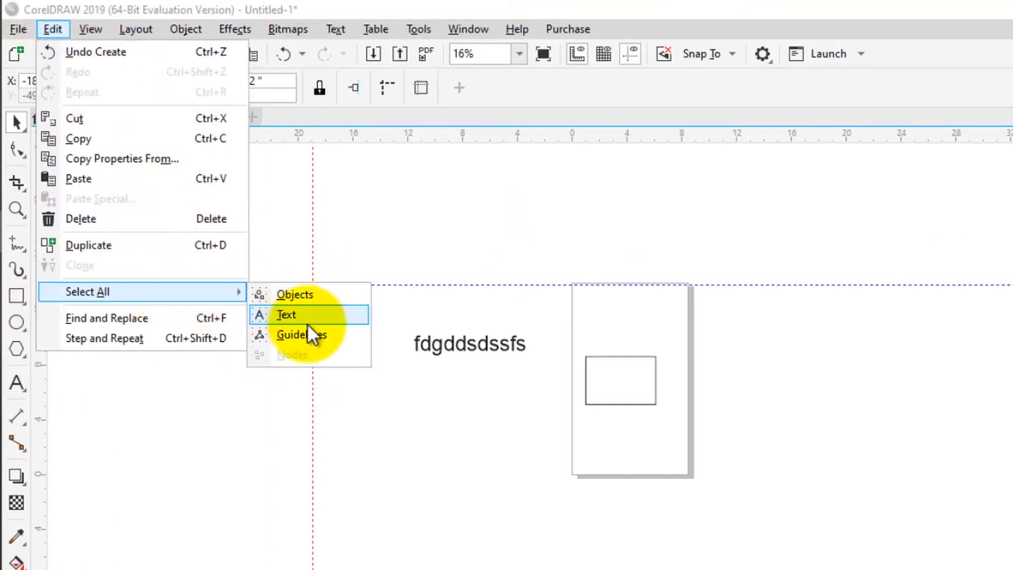
left_click(311, 331)
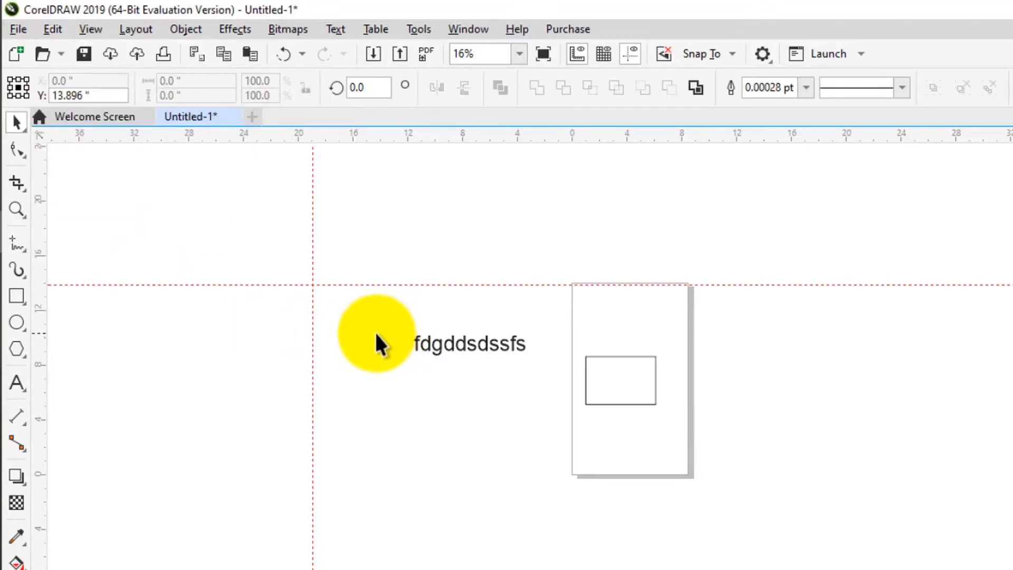
scroll(376, 333, "down", 2)
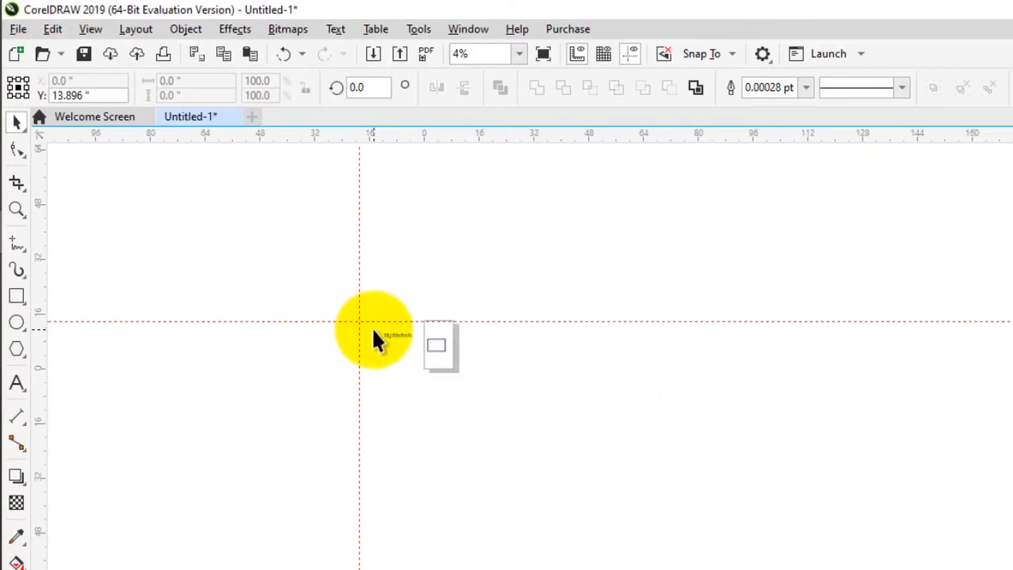
scroll(372, 327, "up", 1)
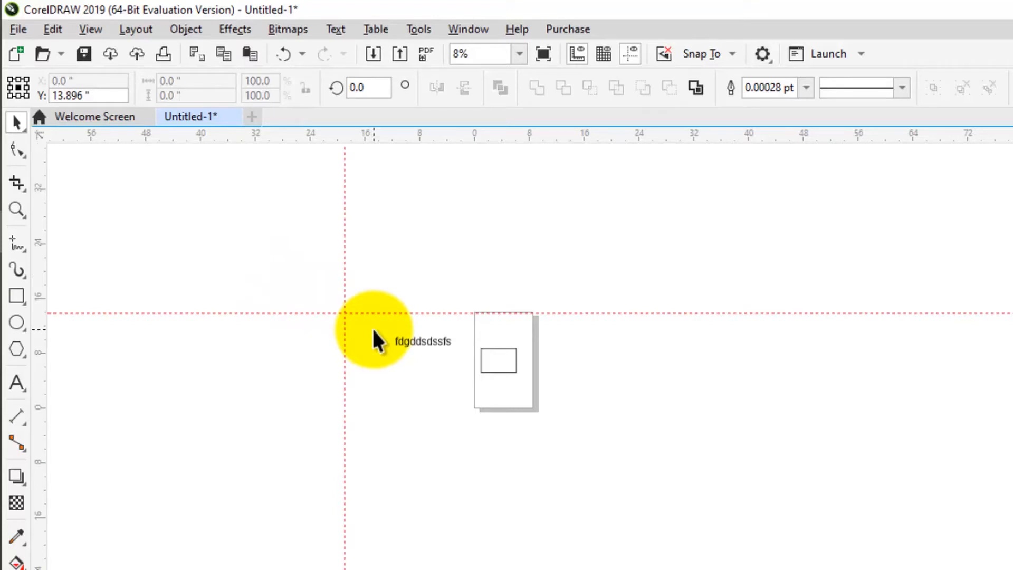
key("Delete")
scroll(377, 342, "up", 1)
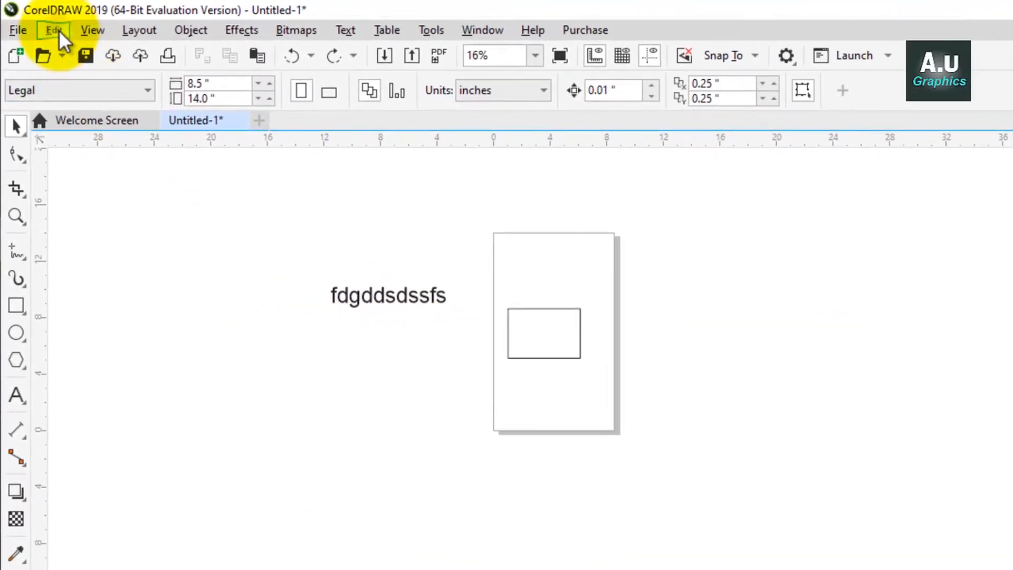
Draw a rectangle about 2.4 by 2.8 in to the right of the page and duplicate it into a row of three.
left_click(55, 30)
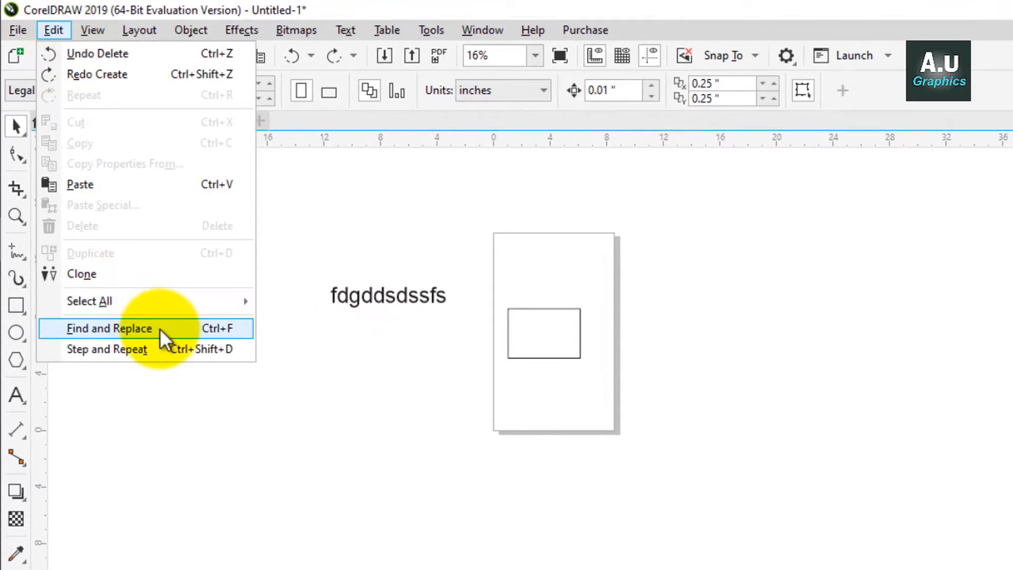
left_click(352, 361)
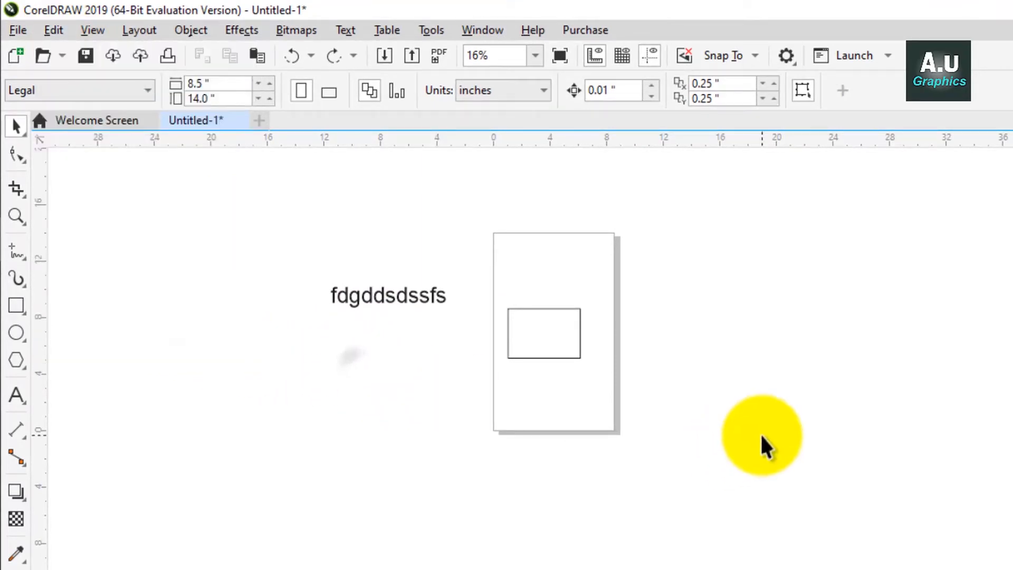
left_click(16, 306)
left_click_drag(692, 309, 730, 335)
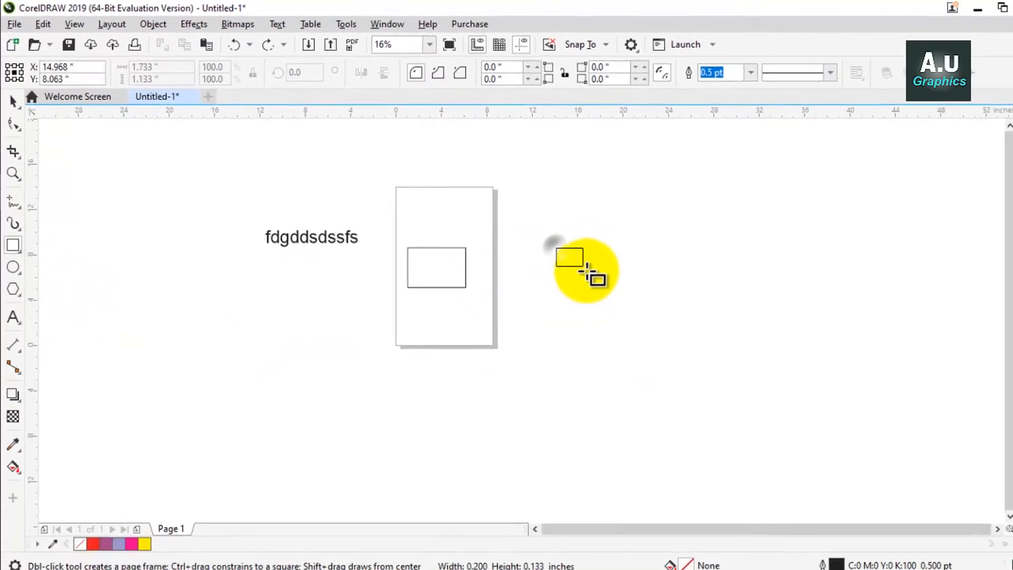
left_click_drag(589, 272, 638, 261)
left_click(19, 100)
right_click(596, 260)
right_click(637, 261)
Select the row of three small rectangles and duplicate it downward to build a grid of four rows.
left_click_drag(683, 302, 571, 241)
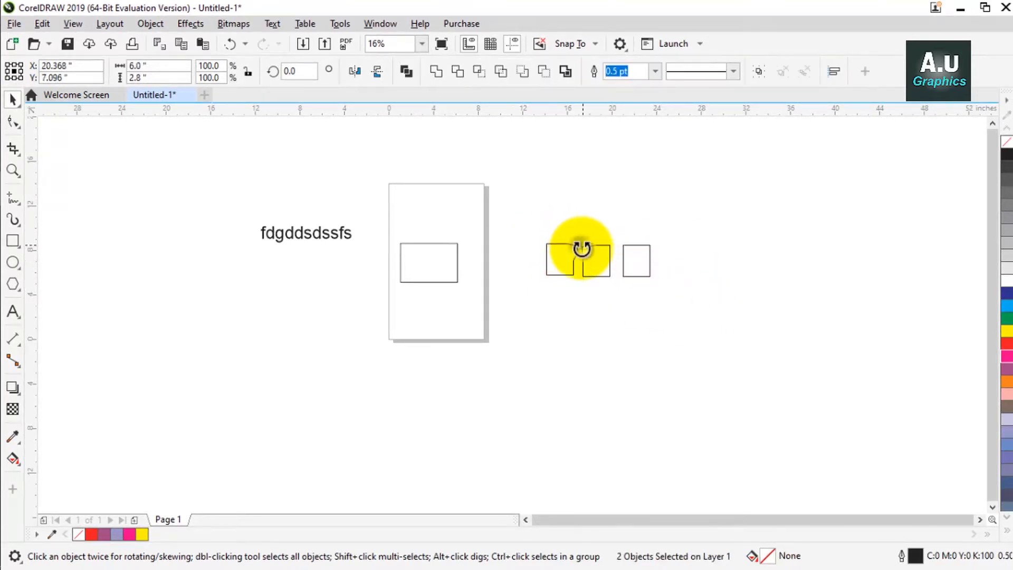
left_click_drag(625, 295, 518, 217)
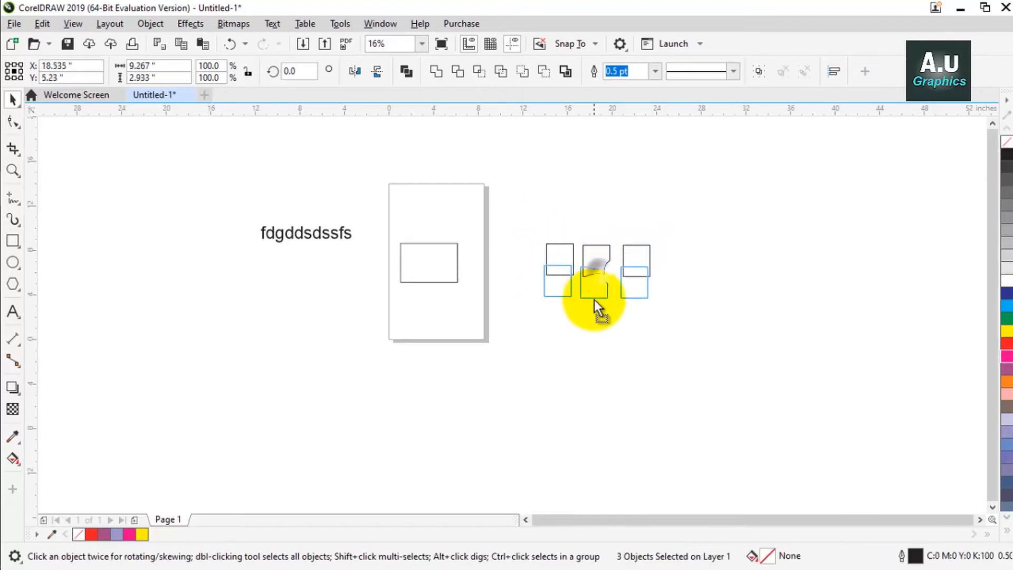
right_click(603, 321)
left_click_drag(594, 300, 606, 399)
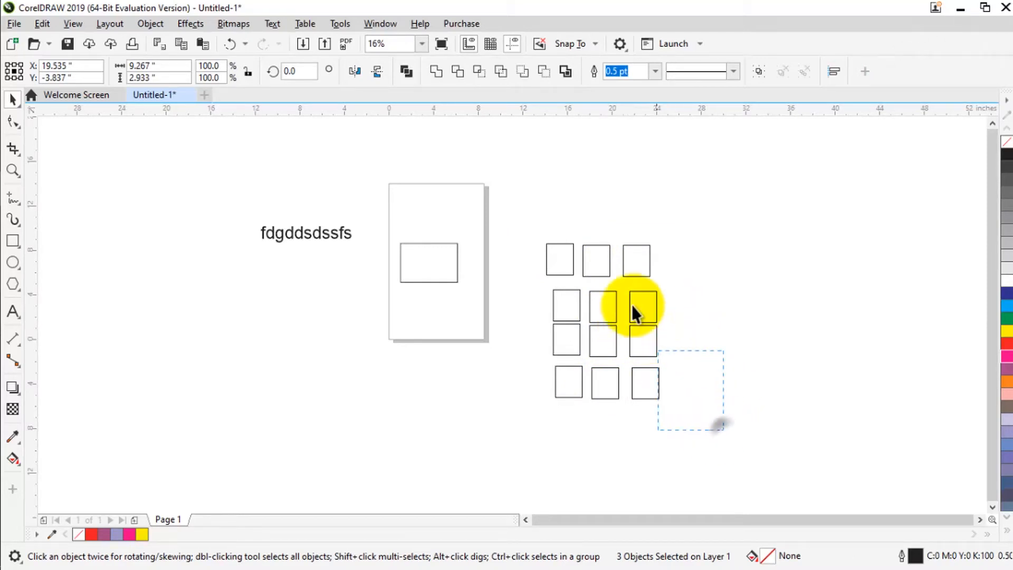
left_click_drag(581, 215, 582, 216)
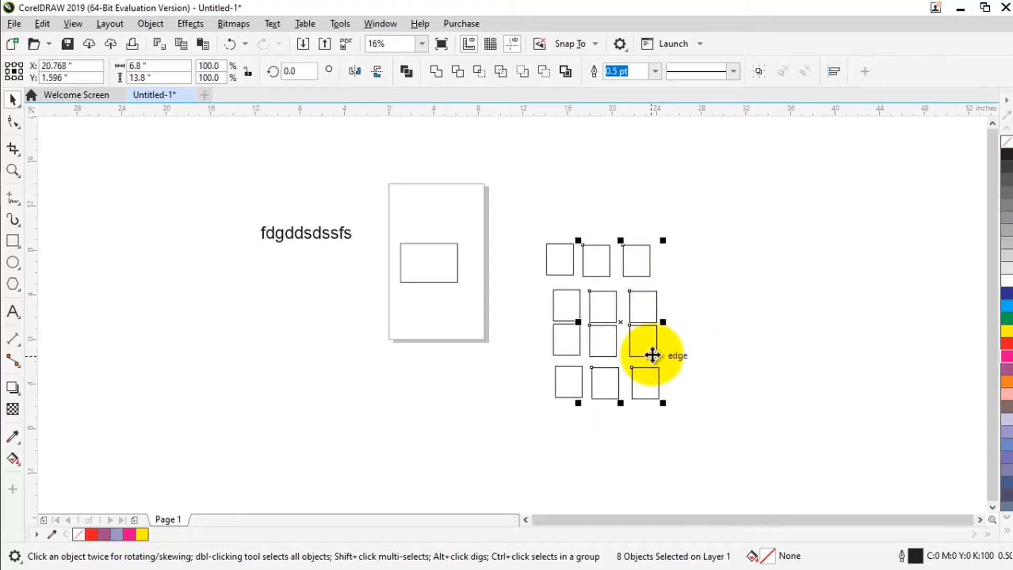
left_click(711, 311)
scroll(635, 318, "up", 3)
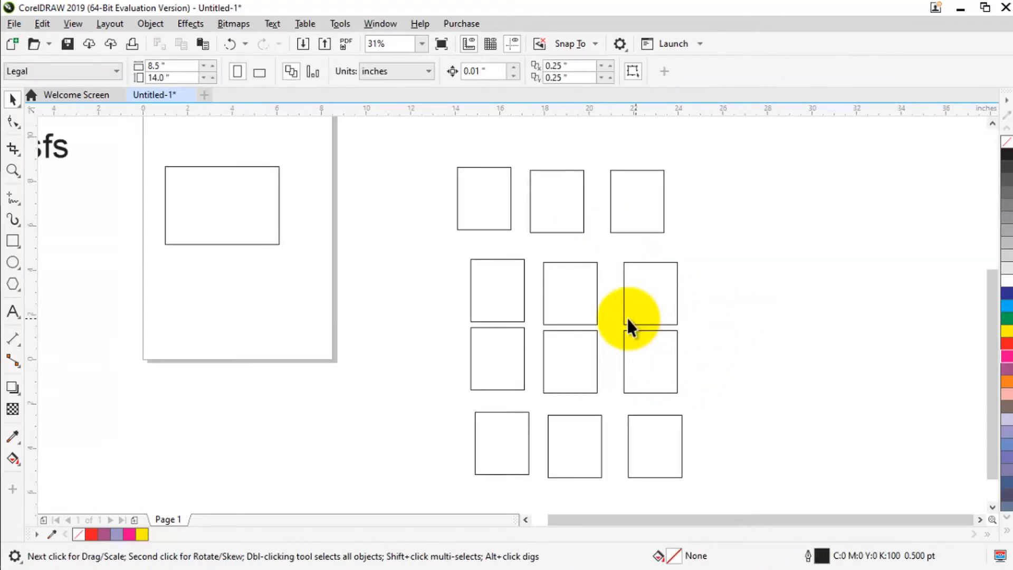
scroll(627, 317, "down", 5)
Find all objects matching the last rectangle in the grid's second row, using Find and Replace with a query taken from the selection.
left_click(630, 308)
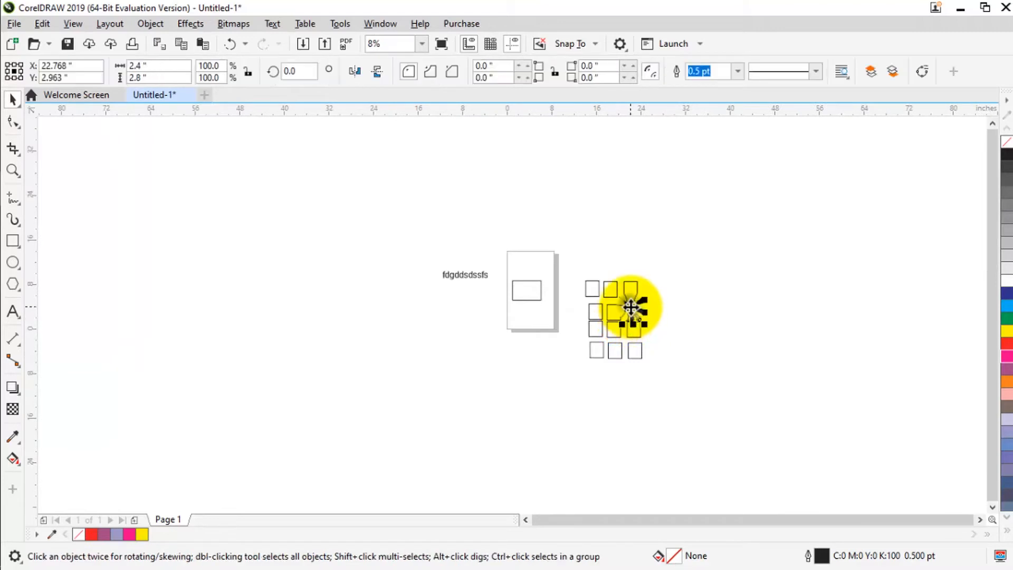
scroll(631, 310, "up", 4)
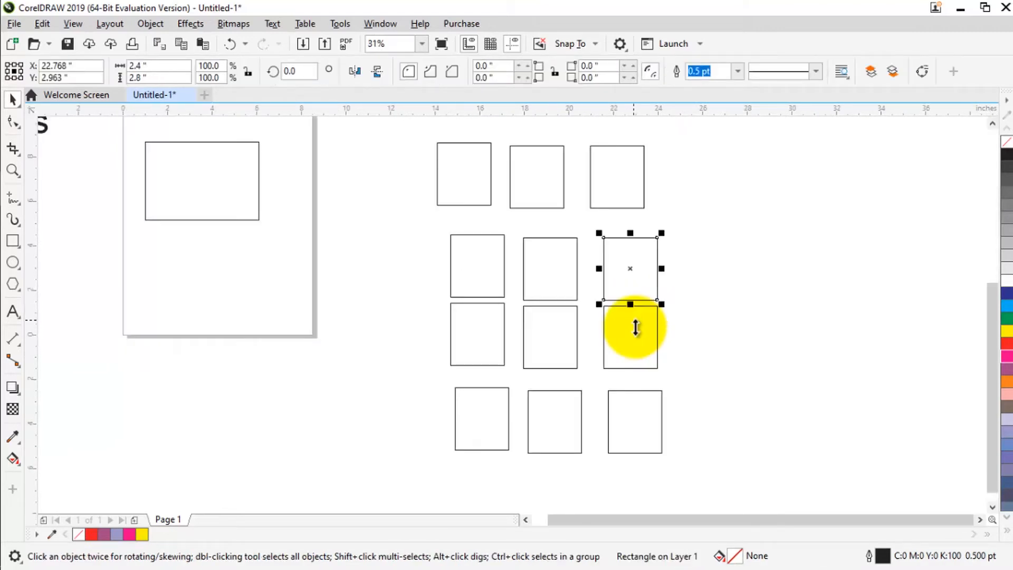
scroll(634, 309, "down", 2)
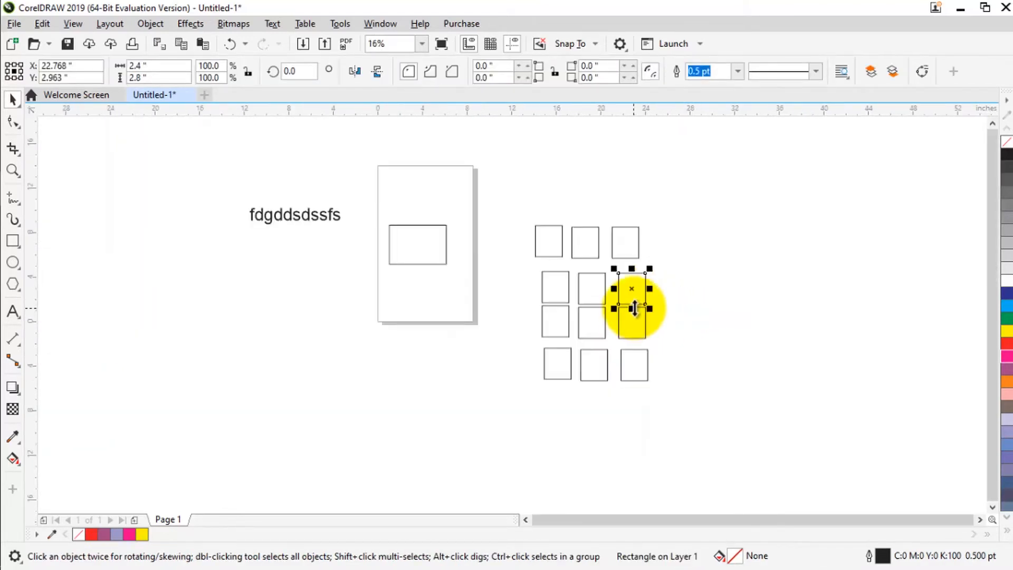
left_click(45, 25)
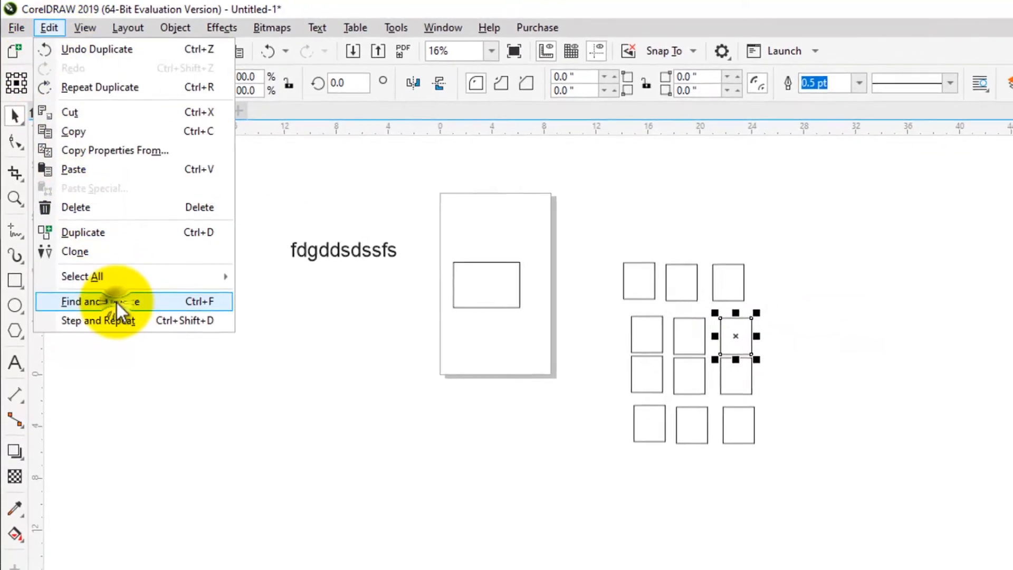
left_click(116, 302)
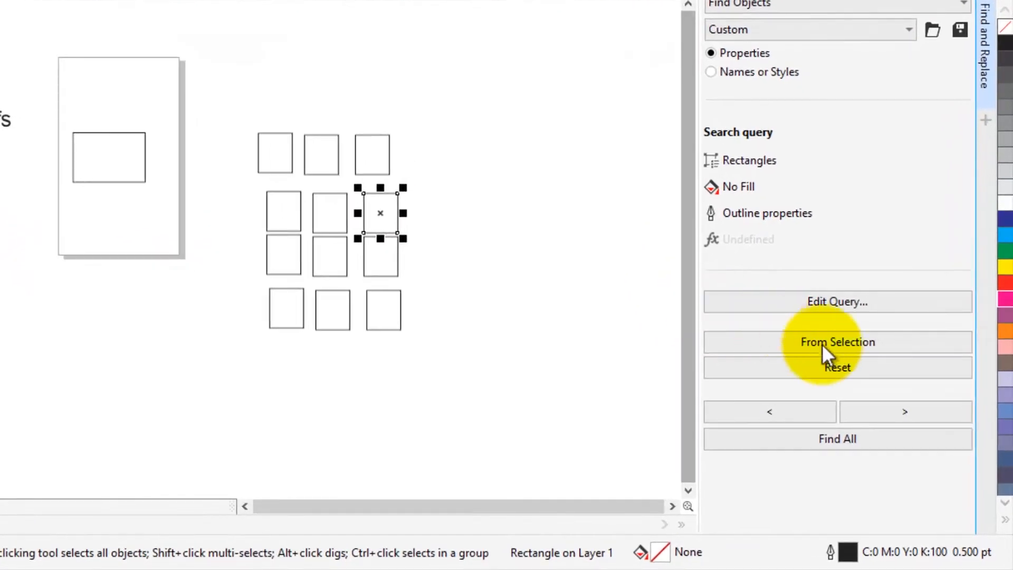
left_click(822, 344)
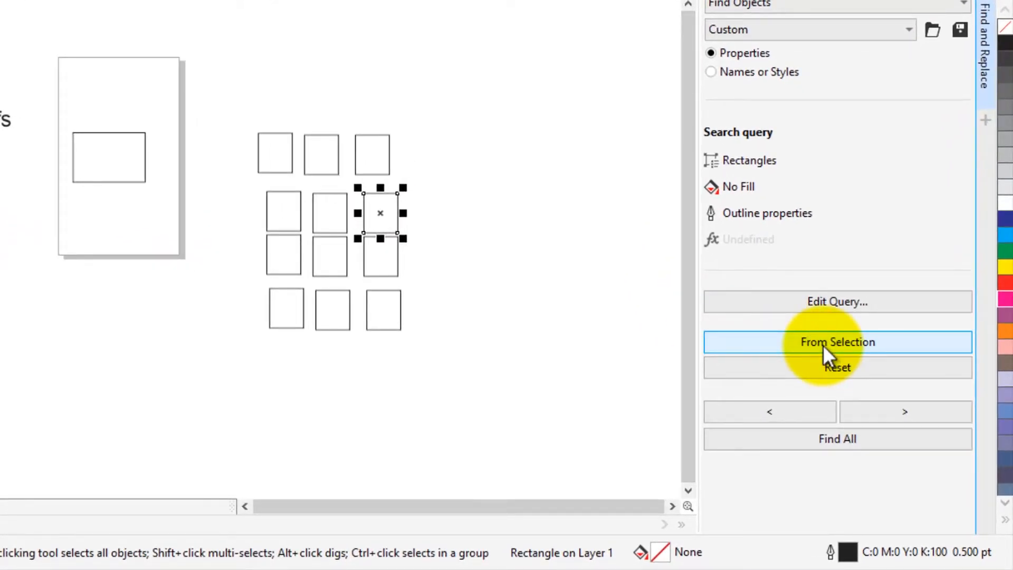
left_click(863, 439)
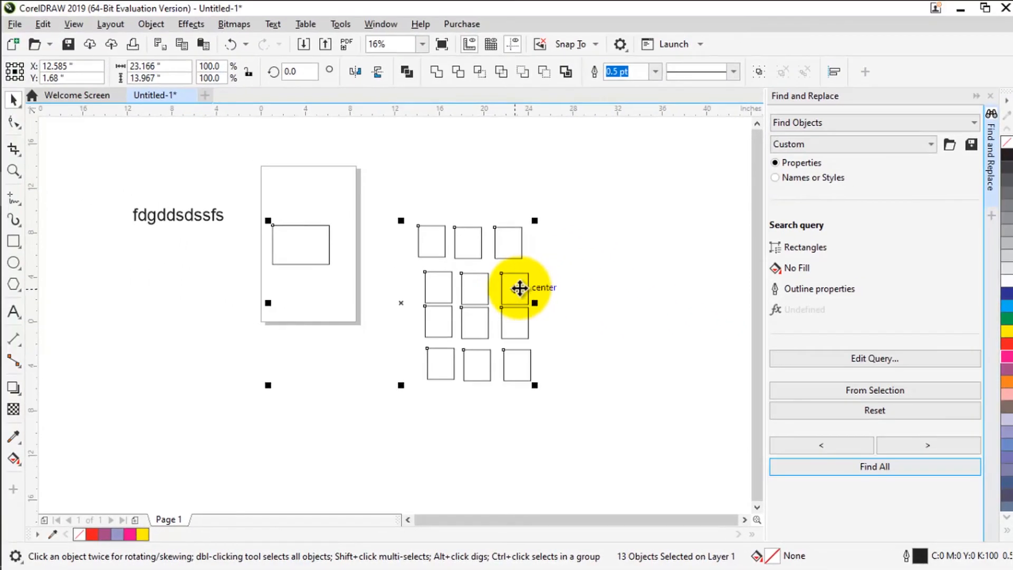
Delete all the found rectangles from the drawing and close Find and Replace.
scroll(498, 284, "down", 2)
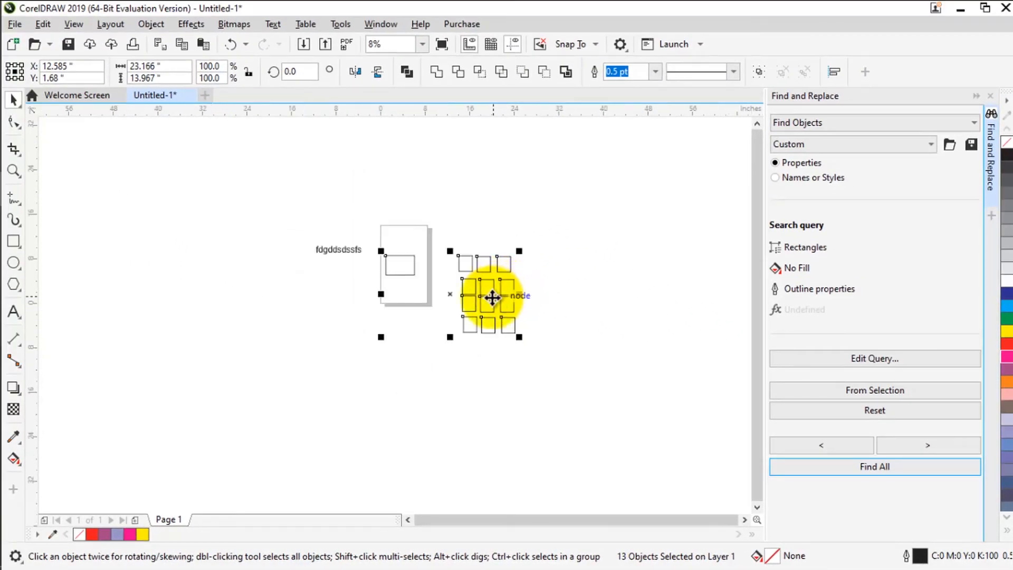
scroll(492, 296, "up", 2)
left_click_drag(492, 298, 634, 300)
scroll(466, 296, "down", 2)
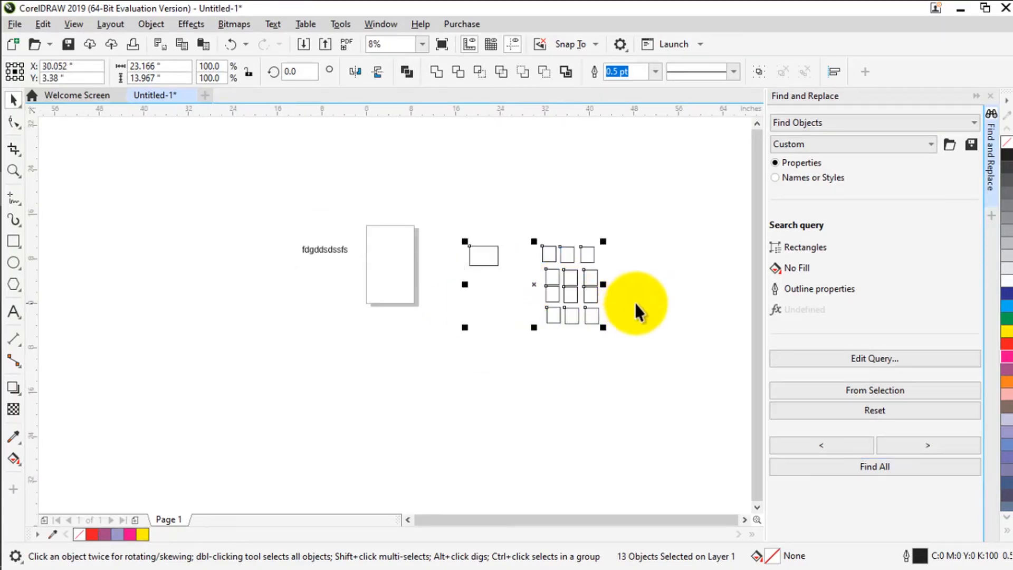
key("Delete")
scroll(485, 301, "up", 2)
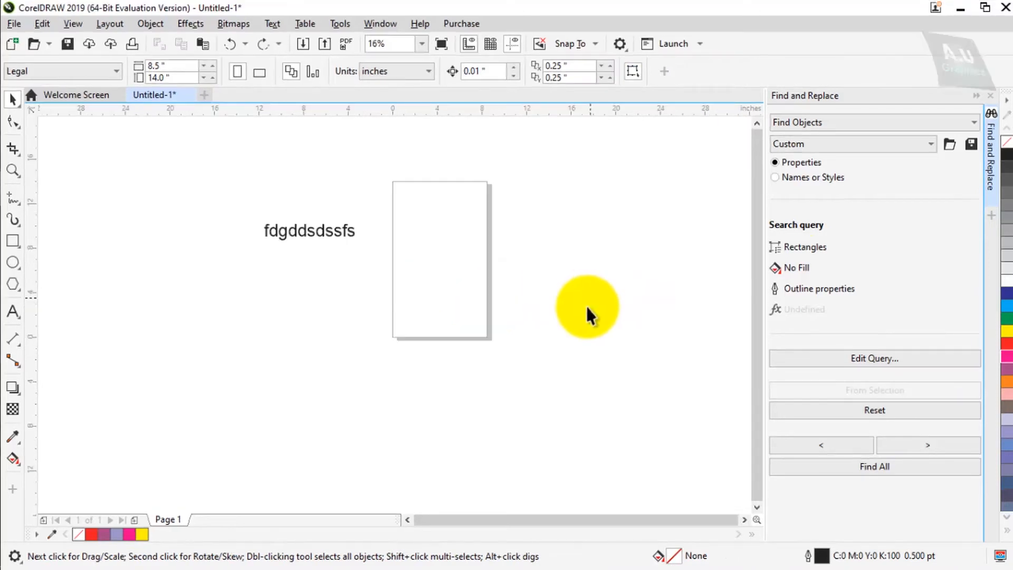
left_click(990, 96)
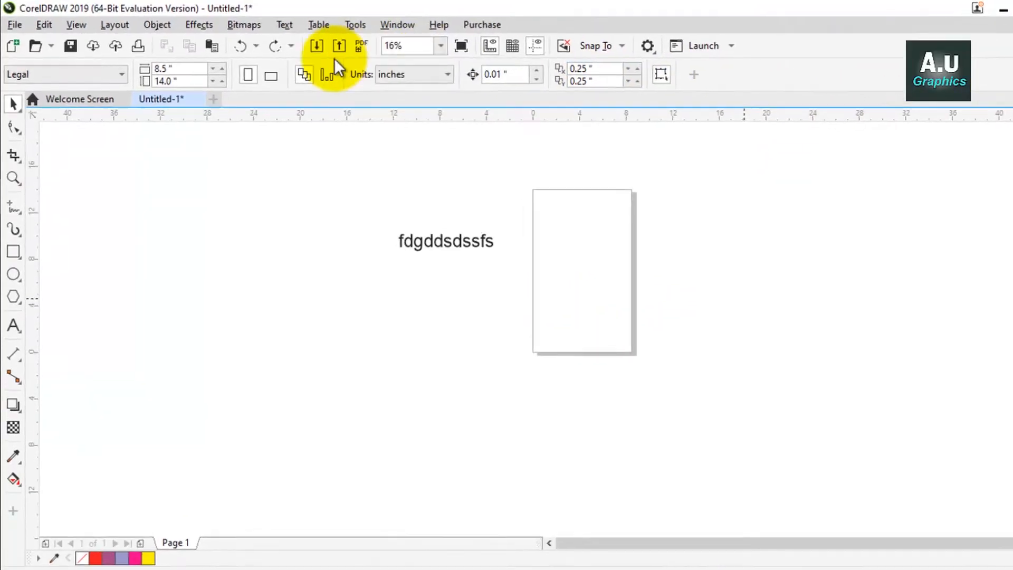
Draw a rectangle about 5 by 2.73 in in the upper half of the page.
left_click(42, 23)
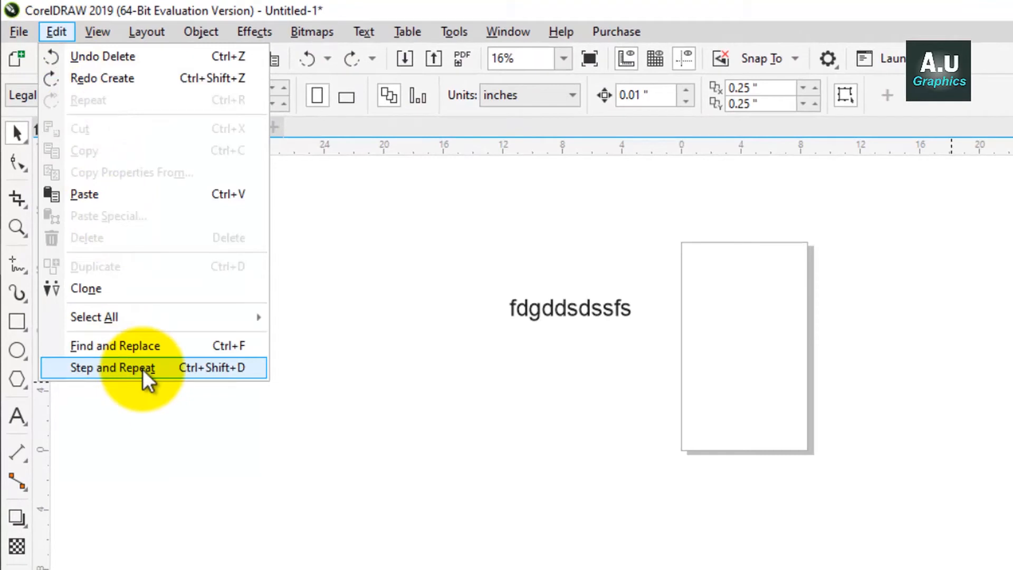
left_click(467, 394)
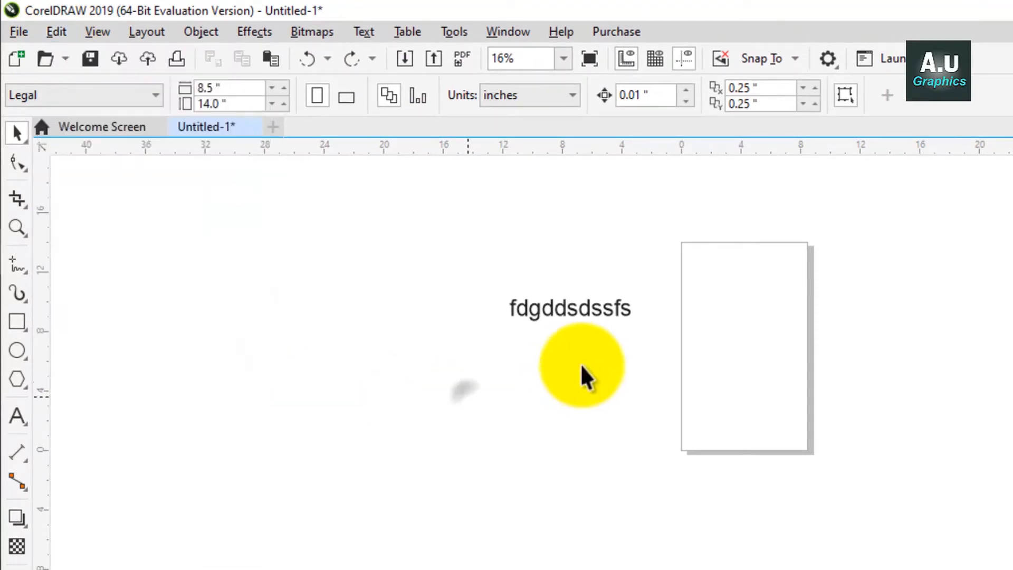
left_click(19, 322)
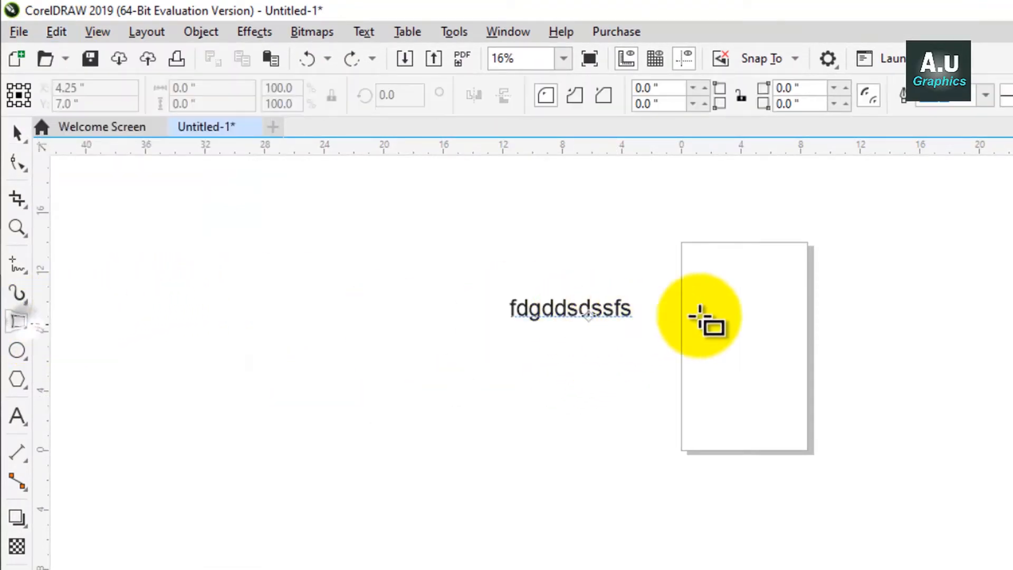
left_click_drag(715, 303, 790, 343)
scroll(790, 343, "up", 2)
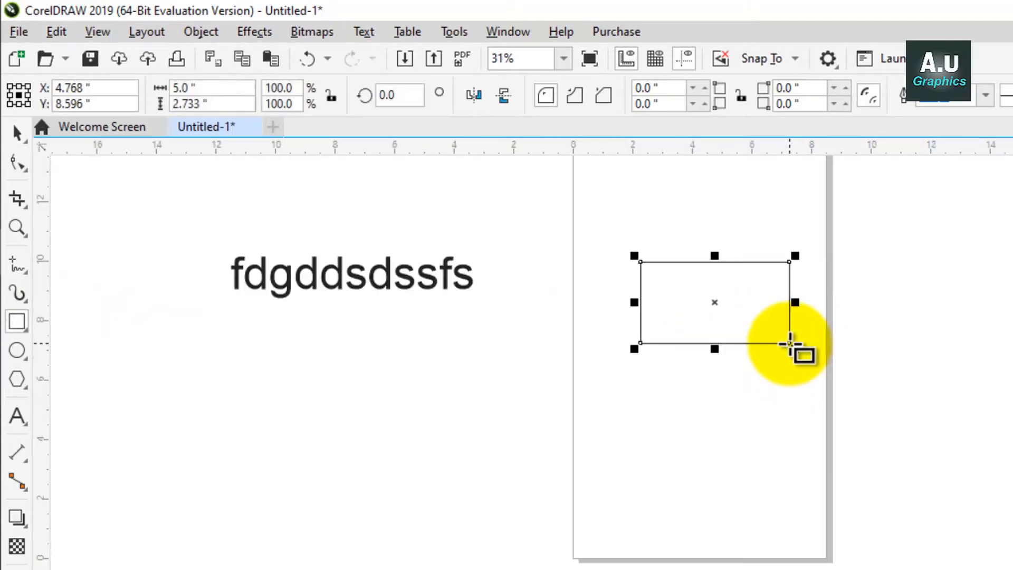
Open Step and Repeat for the rectangle, keeping the horizontal setting on Offset and setting the number of copies to 5.
left_click(57, 31)
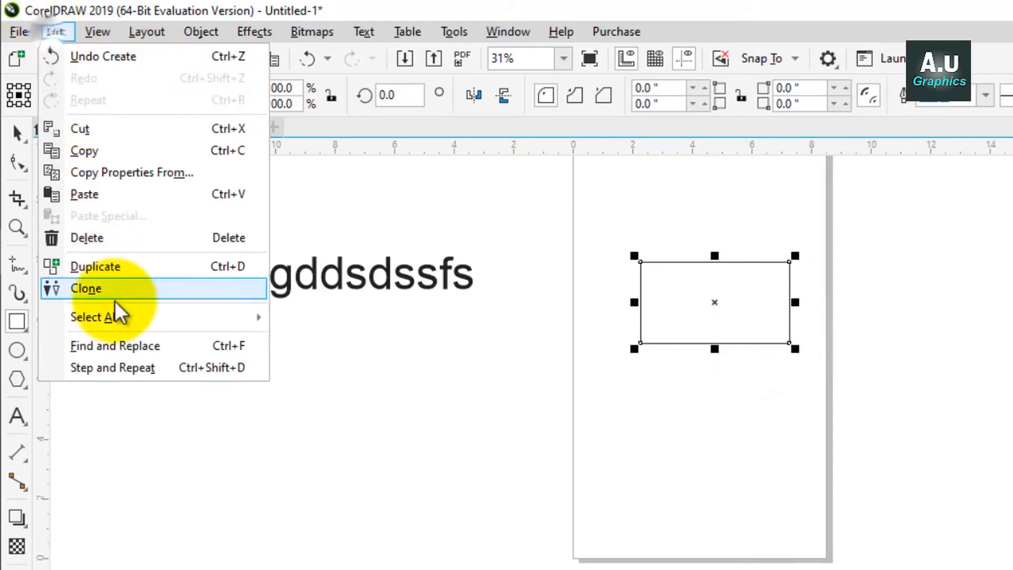
left_click(127, 352)
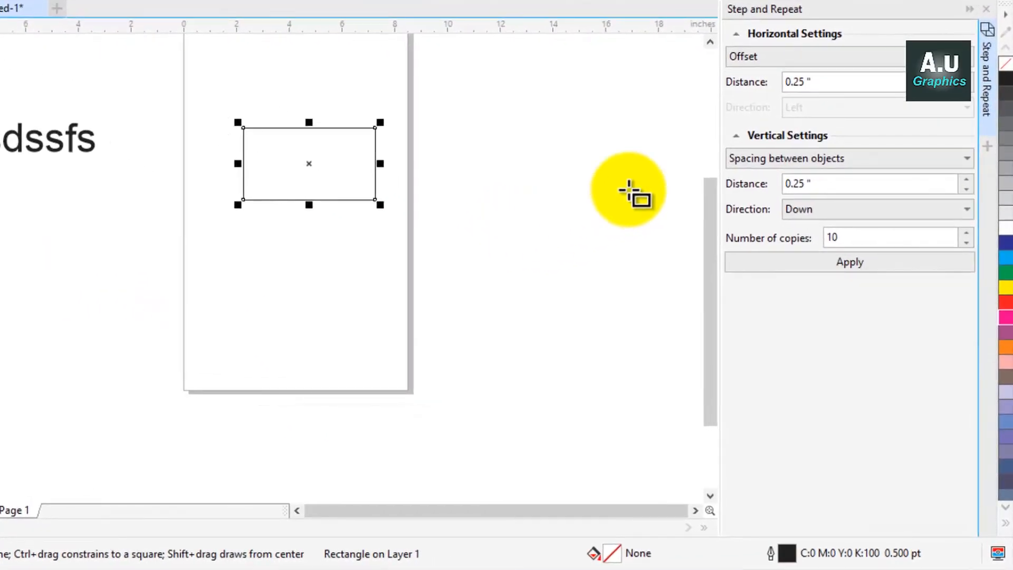
left_click(748, 59)
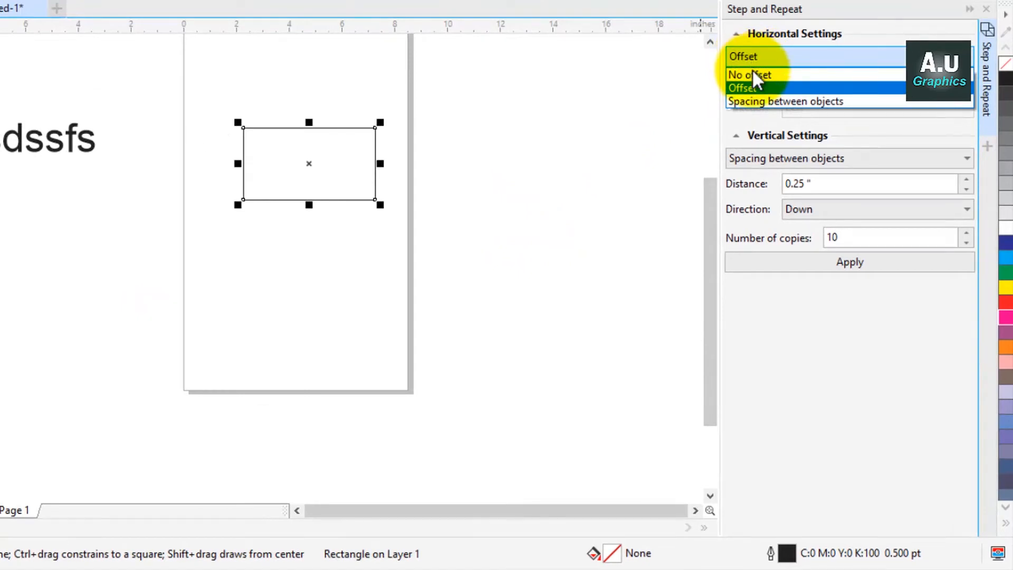
left_click(751, 90)
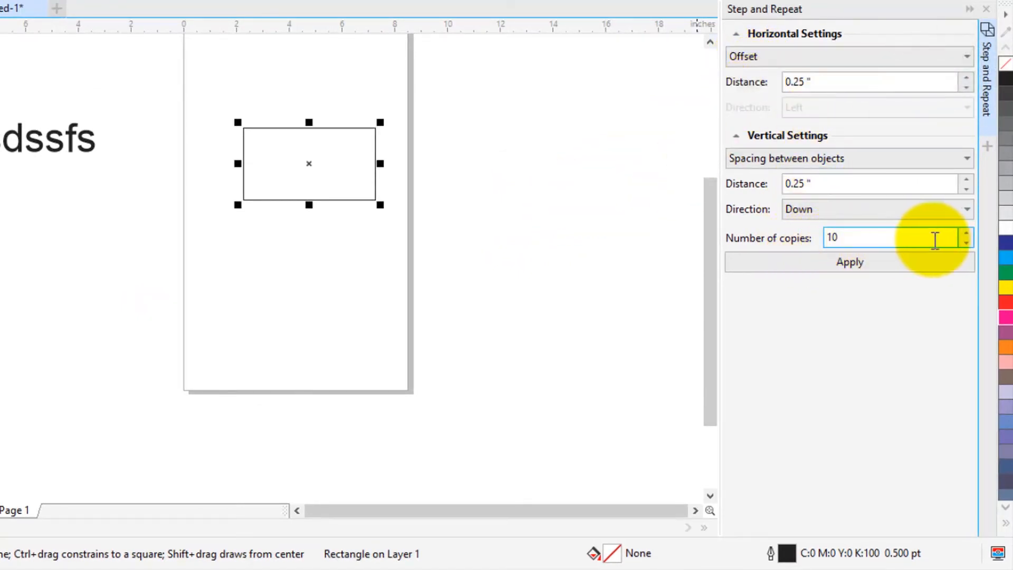
left_click_drag(868, 241, 827, 240)
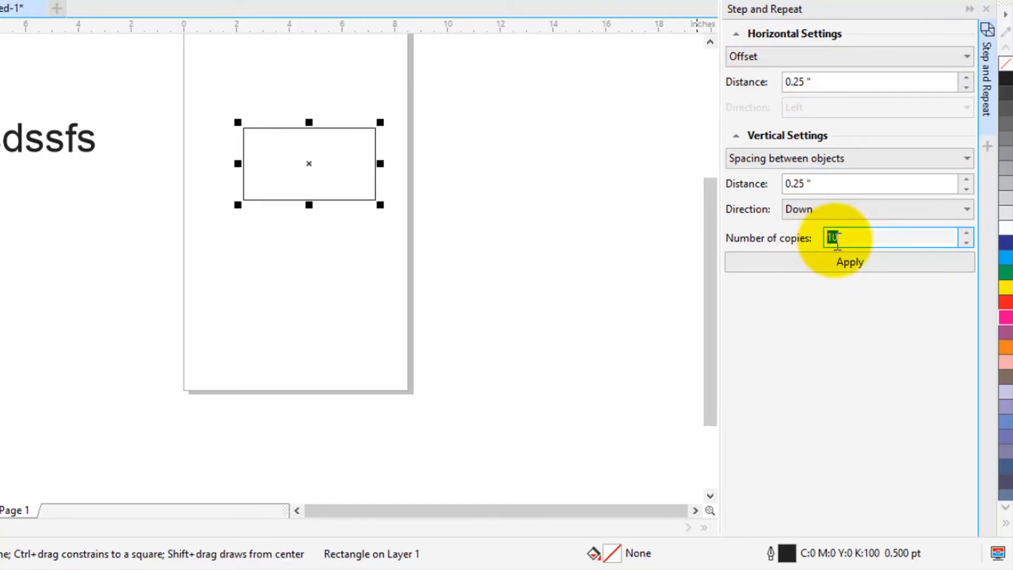
type("5")
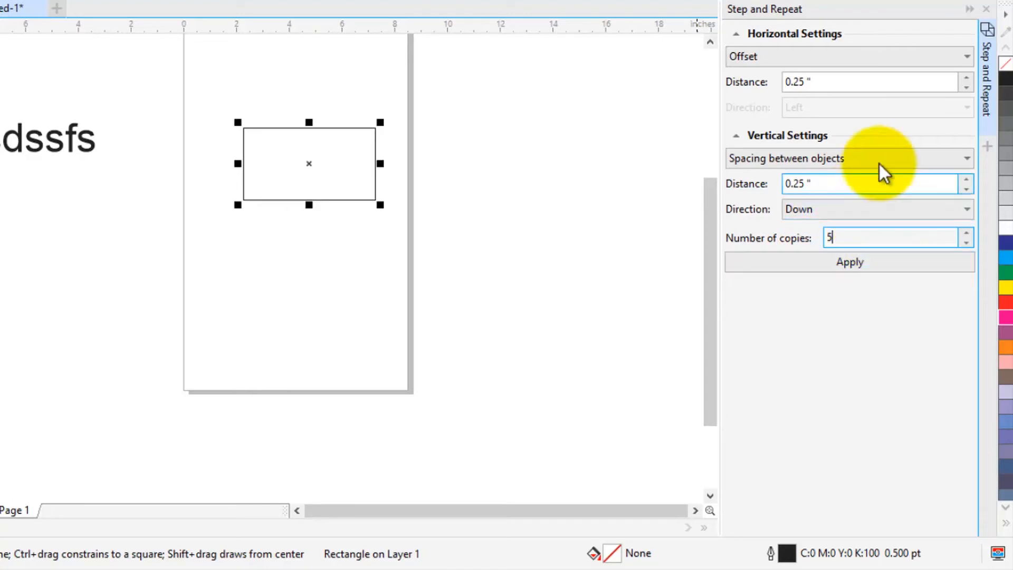
Set the vertical direction to Up and apply Step and Repeat to stack copies above the rectangle.
left_click(813, 207)
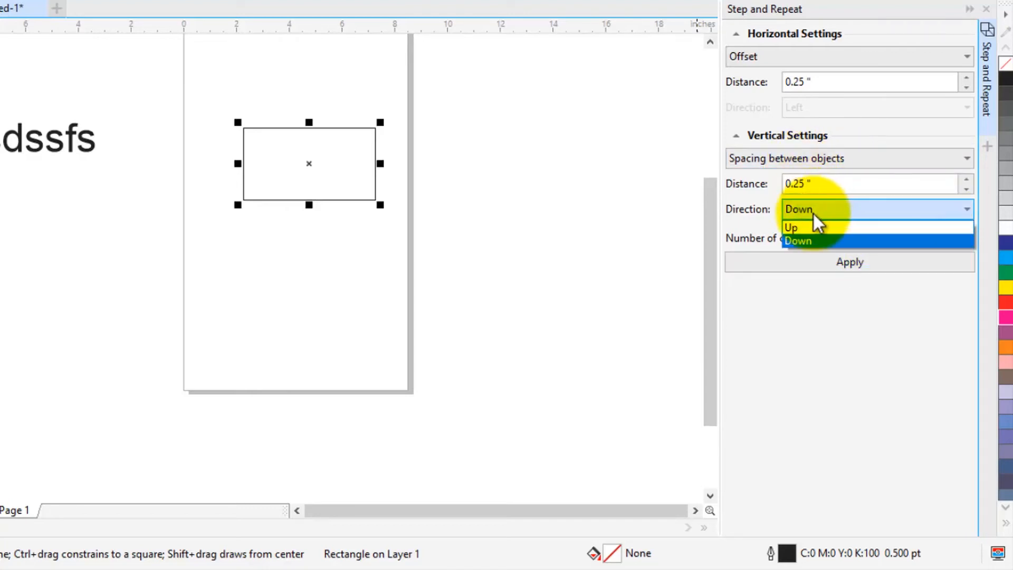
left_click(794, 226)
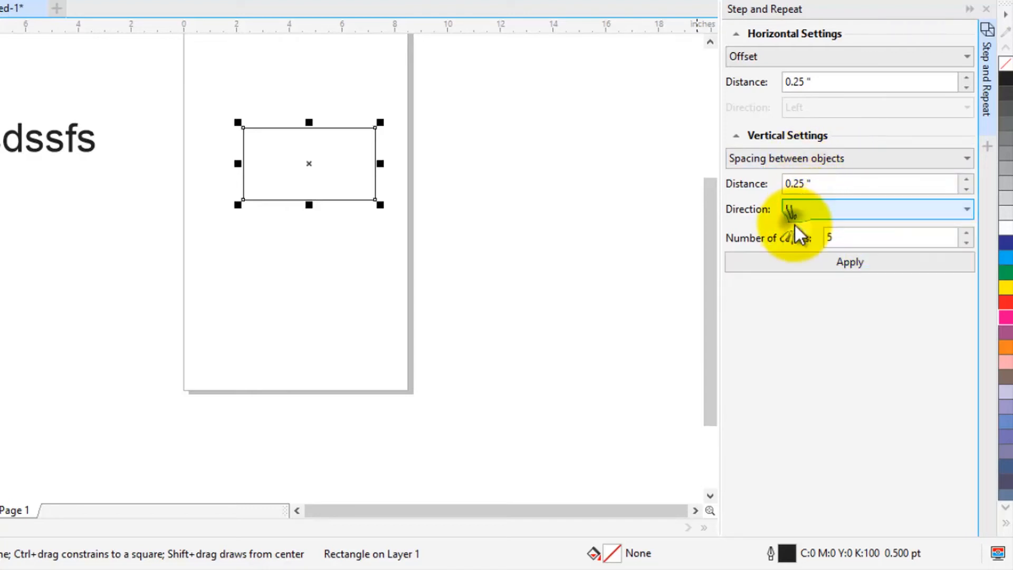
left_click(851, 261)
scroll(368, 344, "down", 3)
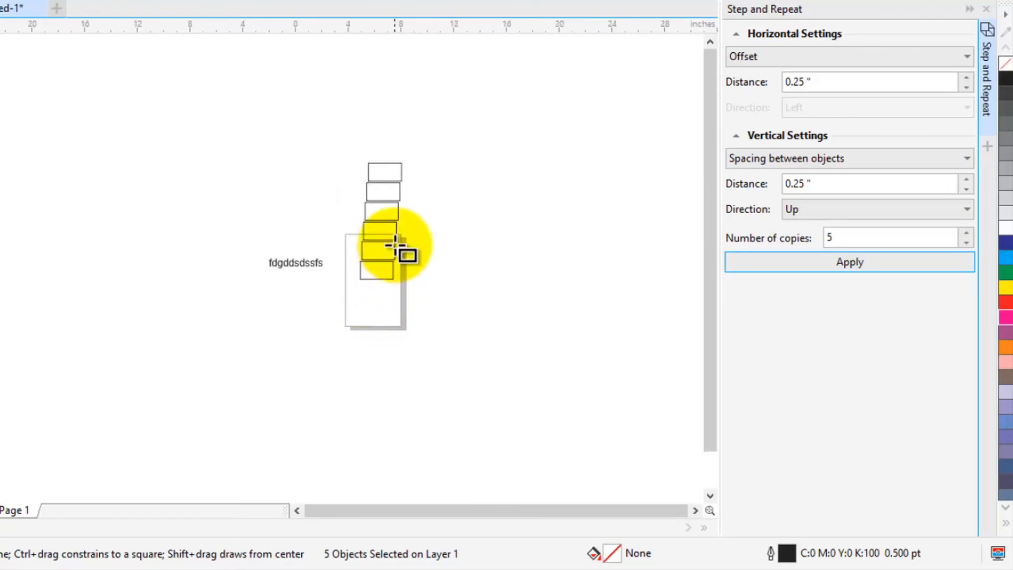
scroll(397, 227, "up", 2)
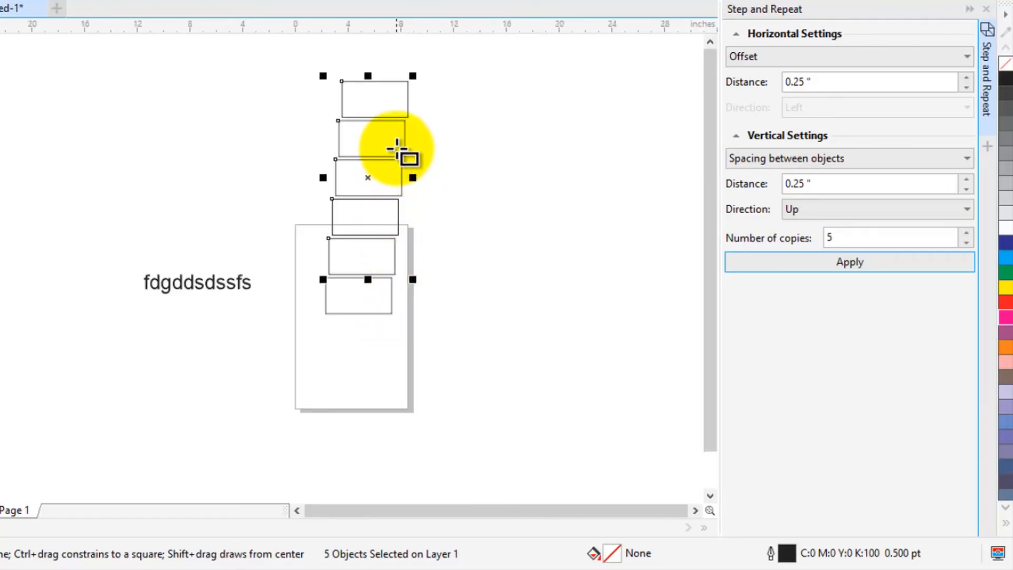
Set the vertical direction to Down and apply Step and Repeat to the selected copies.
left_click(918, 209)
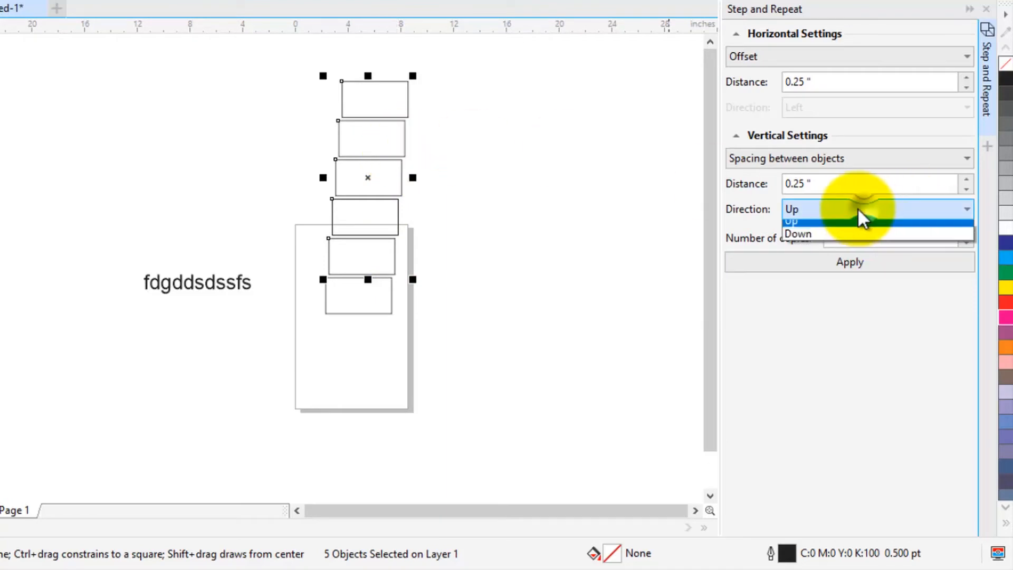
left_click(805, 241)
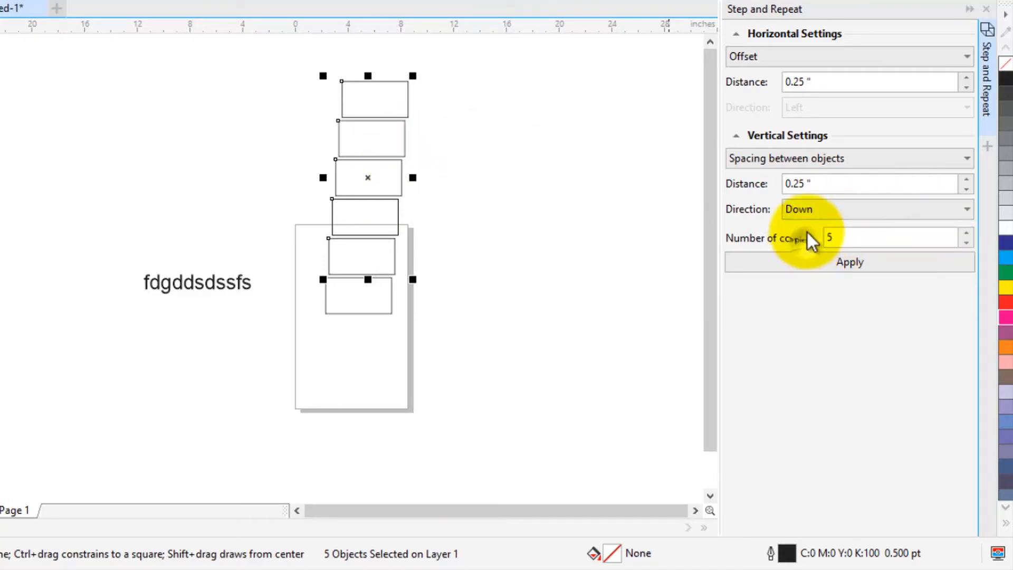
left_click(847, 270)
scroll(328, 199, "down", 4)
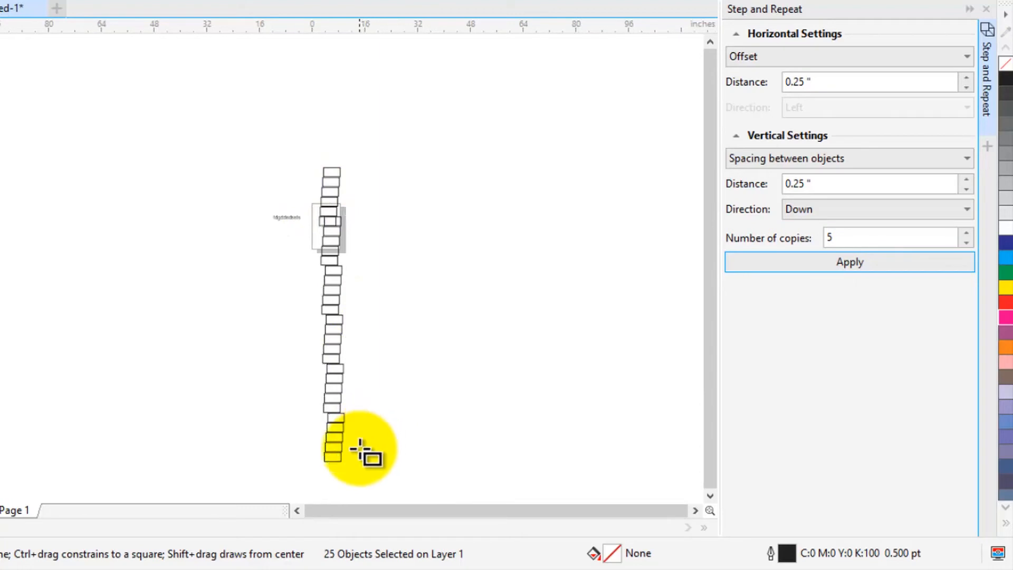
scroll(359, 449, "up", 1)
scroll(361, 247, "down", 1)
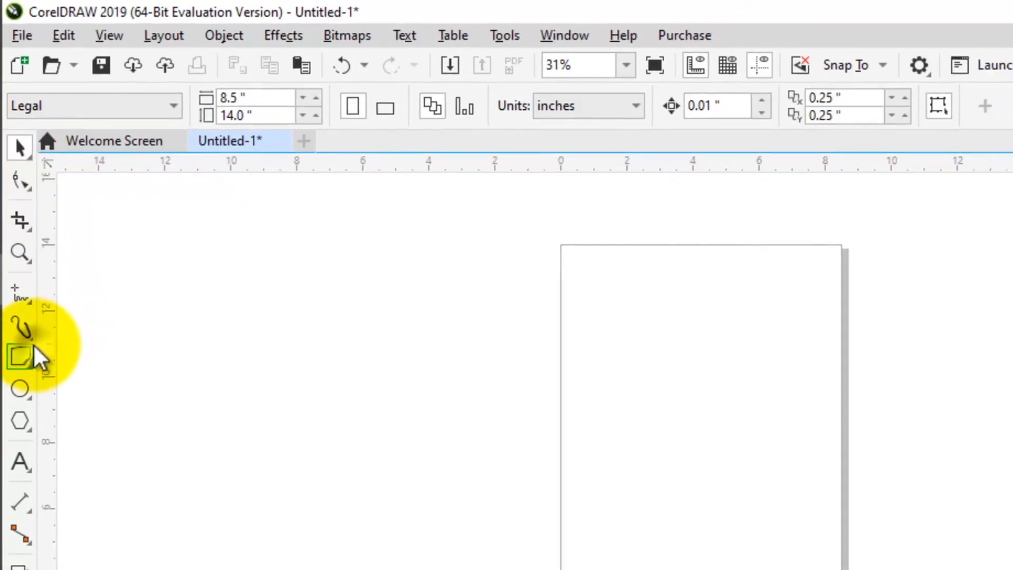
Draw a rectangle about 2.9 by 2.83 in on the page and an ellipse about 2.7 by 3.13 in below it.
left_click(34, 351)
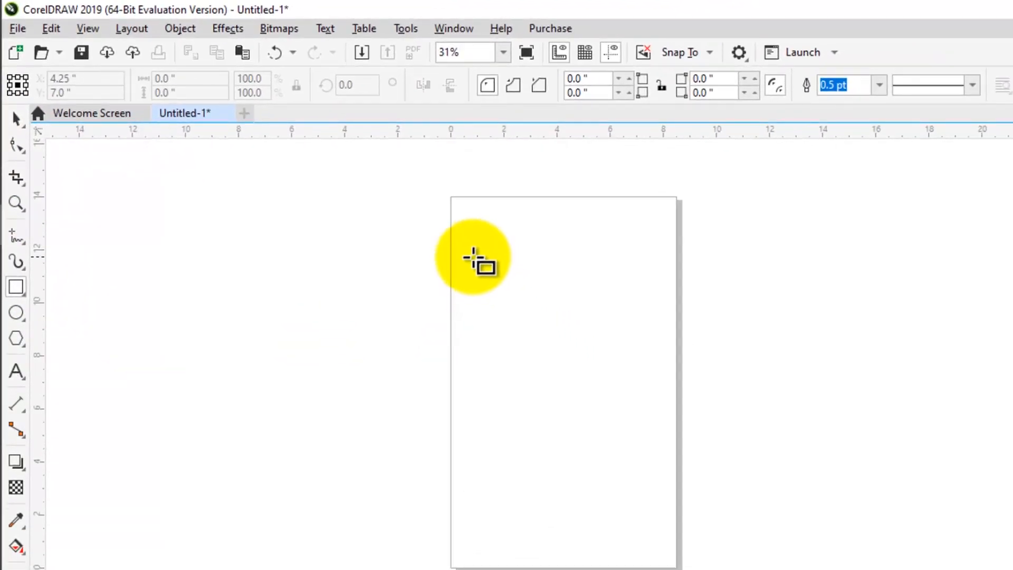
left_click_drag(588, 319, 730, 424)
left_click_drag(587, 340, 581, 440)
left_click(16, 313)
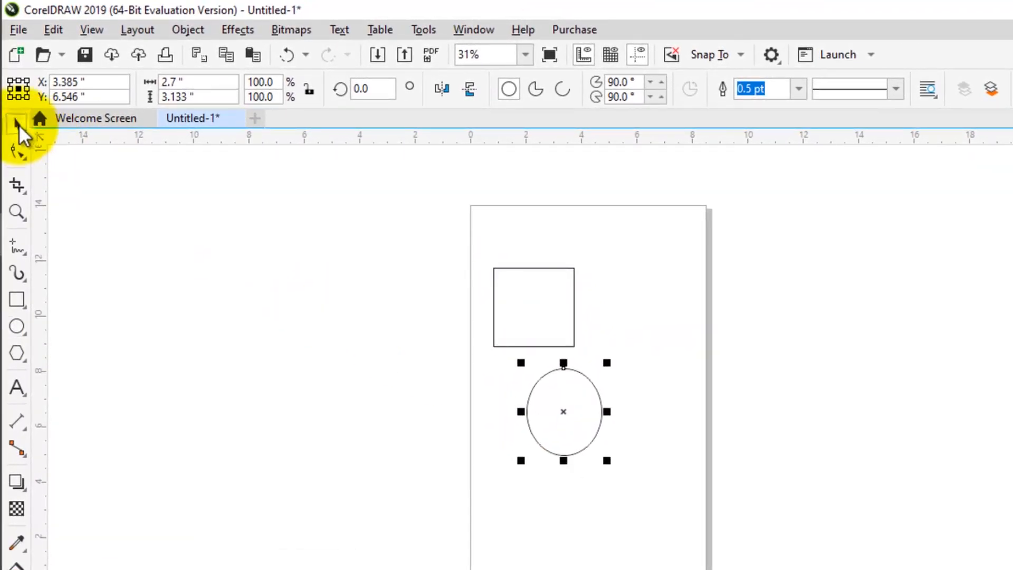
Select the rectangle and switch to the Freehand Pick tool.
left_click(524, 326)
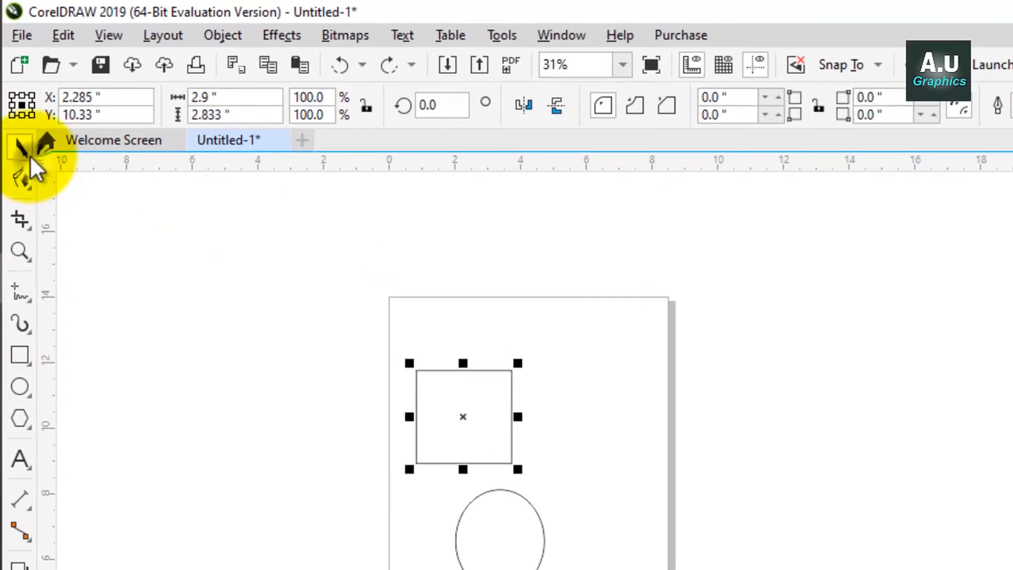
left_click(29, 153)
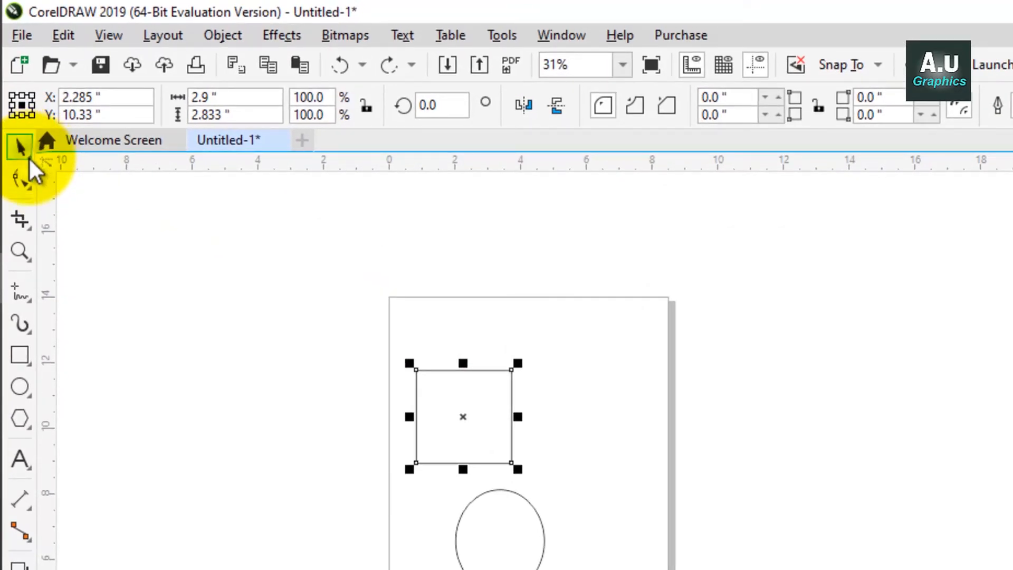
left_click(30, 156)
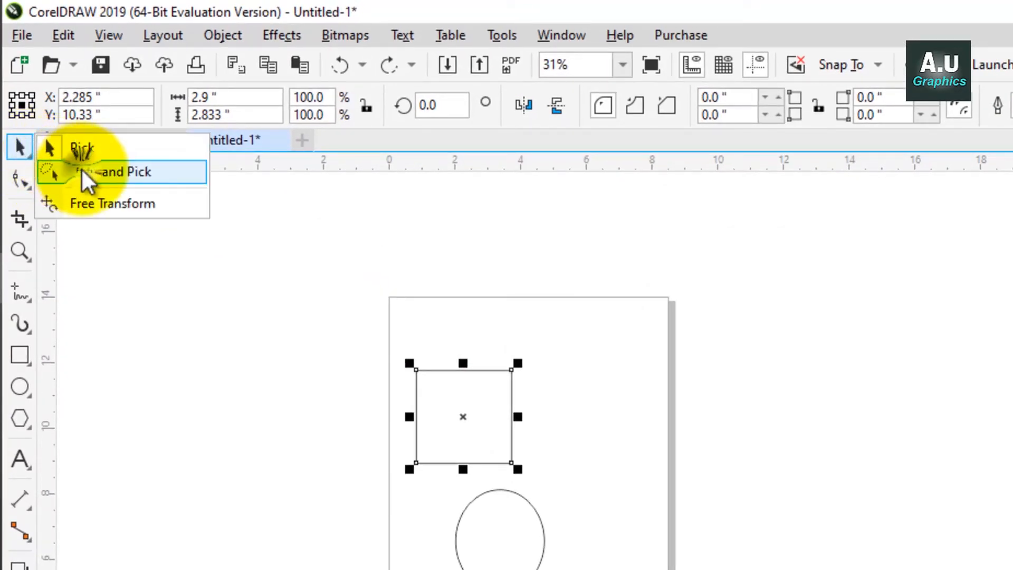
left_click(82, 170)
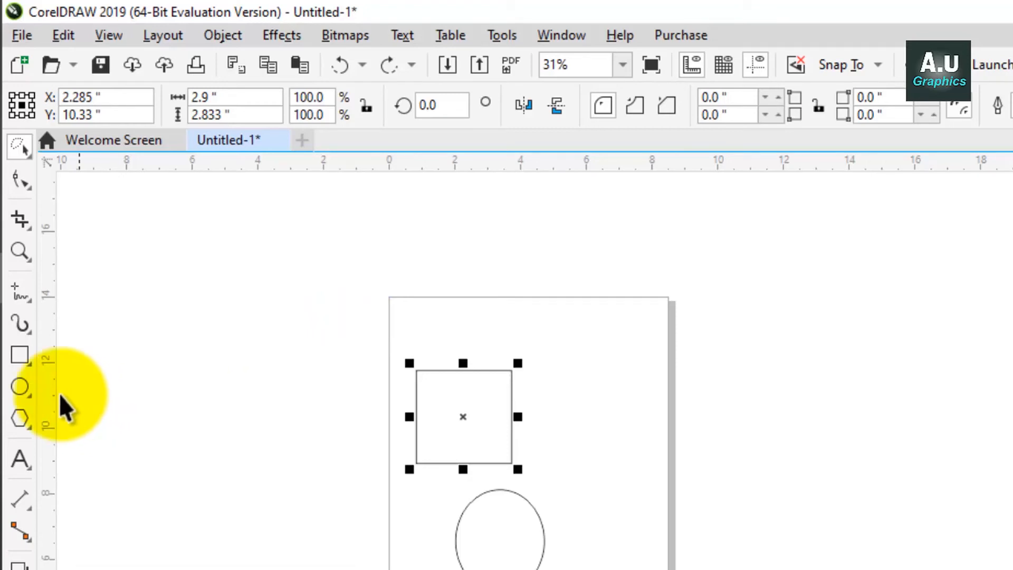
Draw an ellipse about 0.87 by 0.8 in beside the rectangle and one about 1.2 by 2.3 in across the page's right edge.
left_click(19, 387)
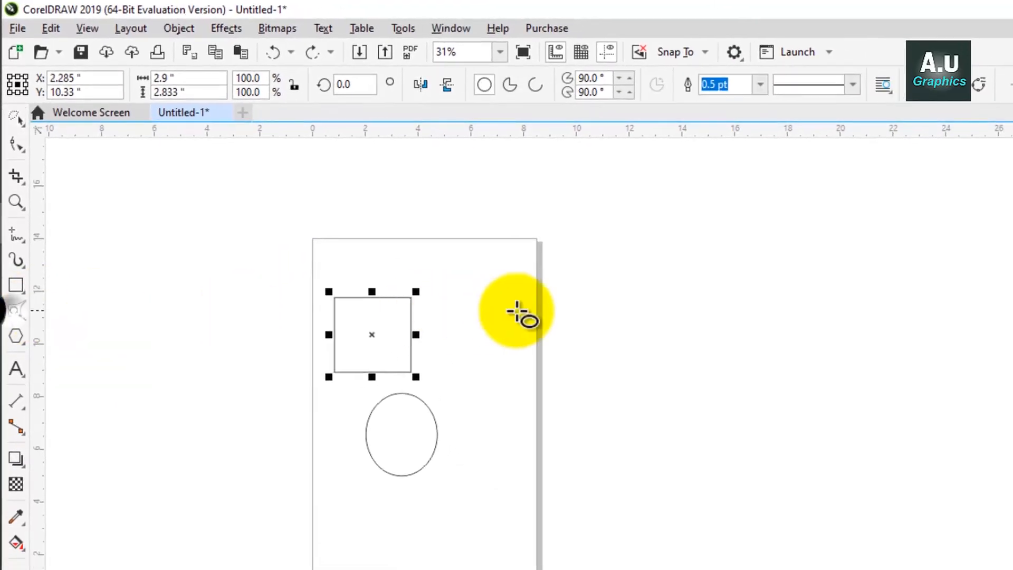
left_click_drag(473, 301, 496, 324)
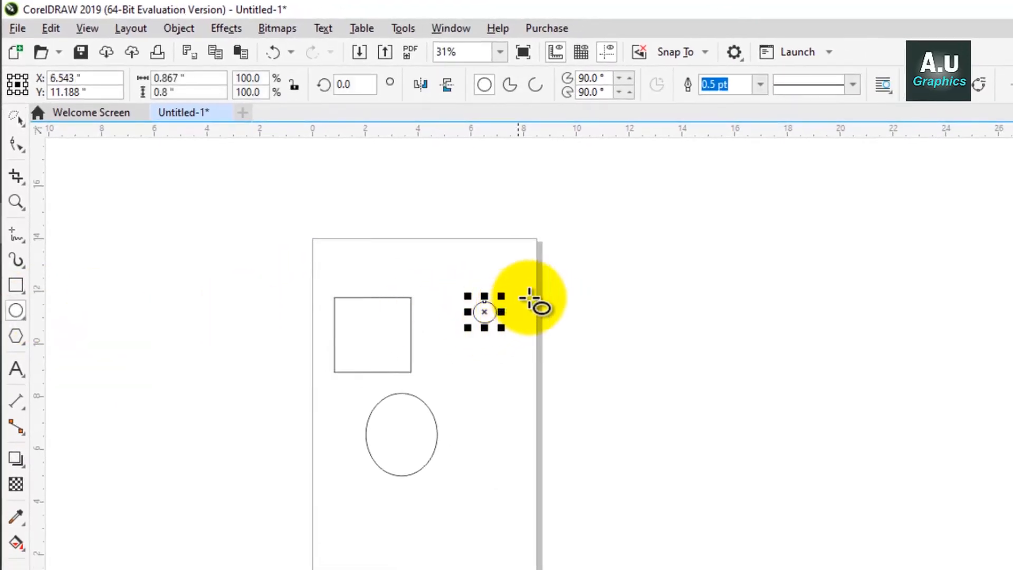
left_click_drag(533, 296, 565, 354)
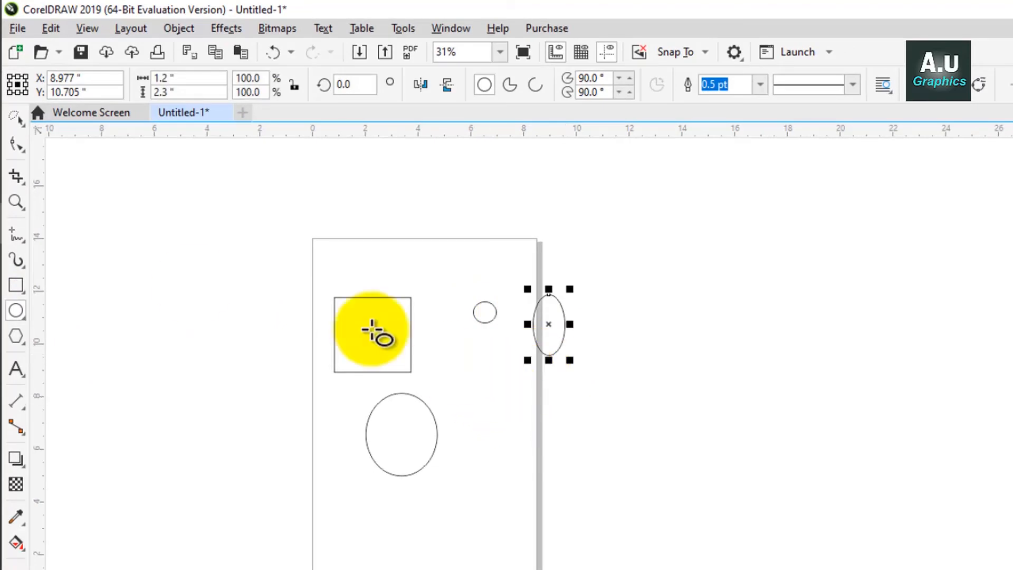
Select the smallest ellipse by drawing a freehand selection loop around it, then clear the selection and loop around it again.
left_click(21, 124)
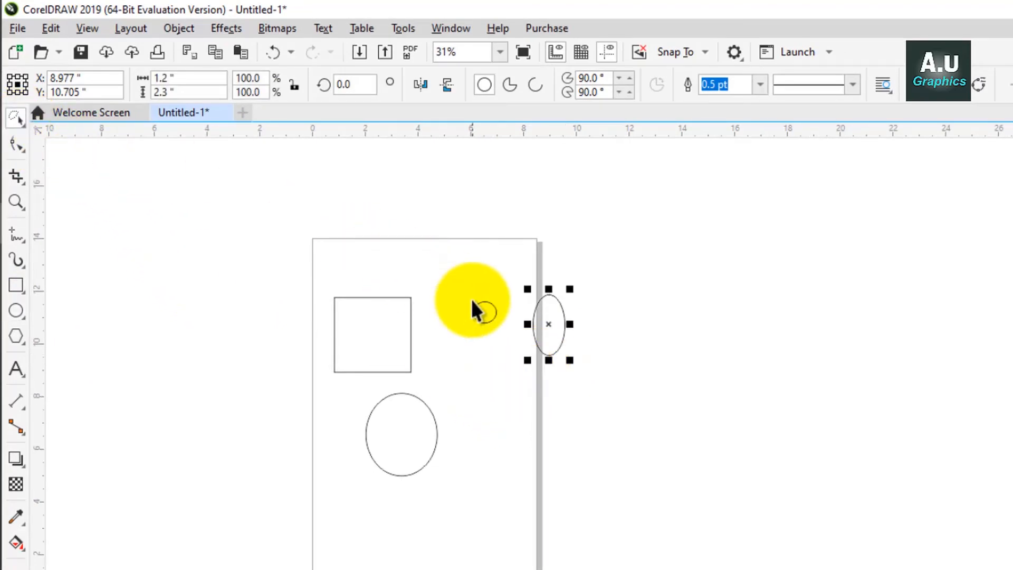
scroll(482, 311, "up", 2)
mouse_move(452, 270)
left_mouse_down()
mouse_move(505, 303)
mouse_move(529, 351)
mouse_move(526, 368)
mouse_move(480, 379)
mouse_move(434, 359)
mouse_move(429, 304)
left_mouse_up()
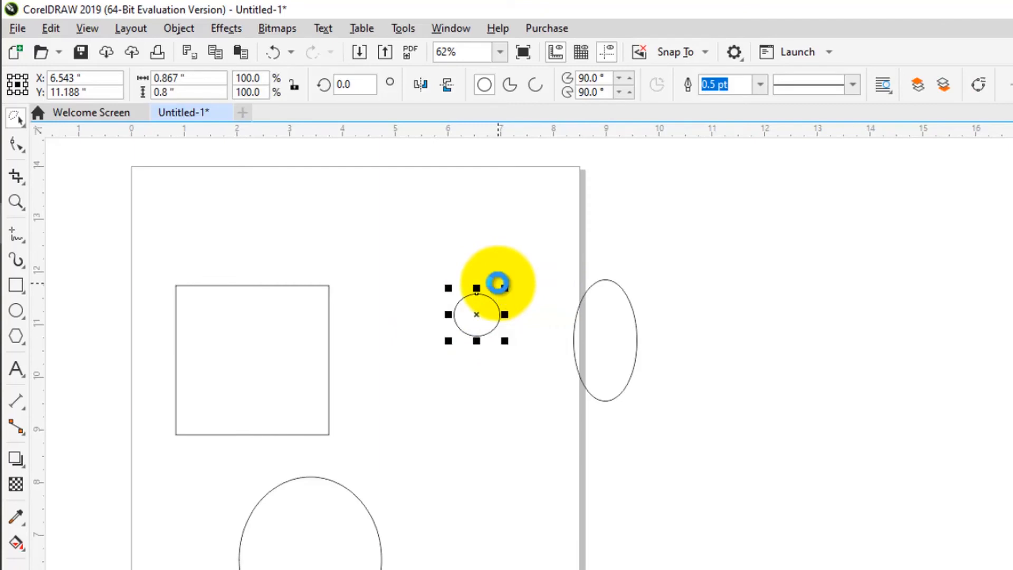
scroll(497, 283, "down", 2)
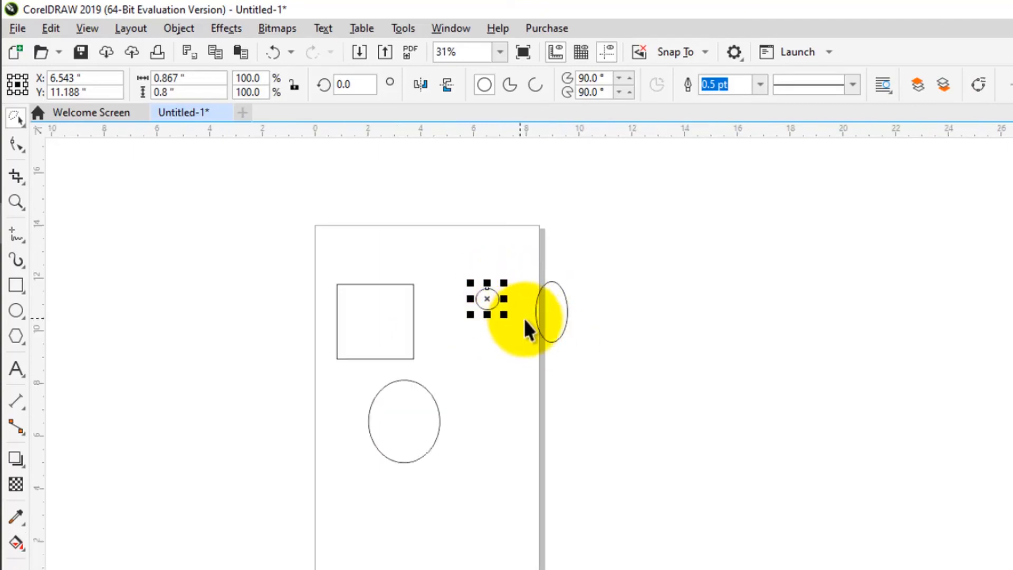
scroll(527, 329, "up", 2)
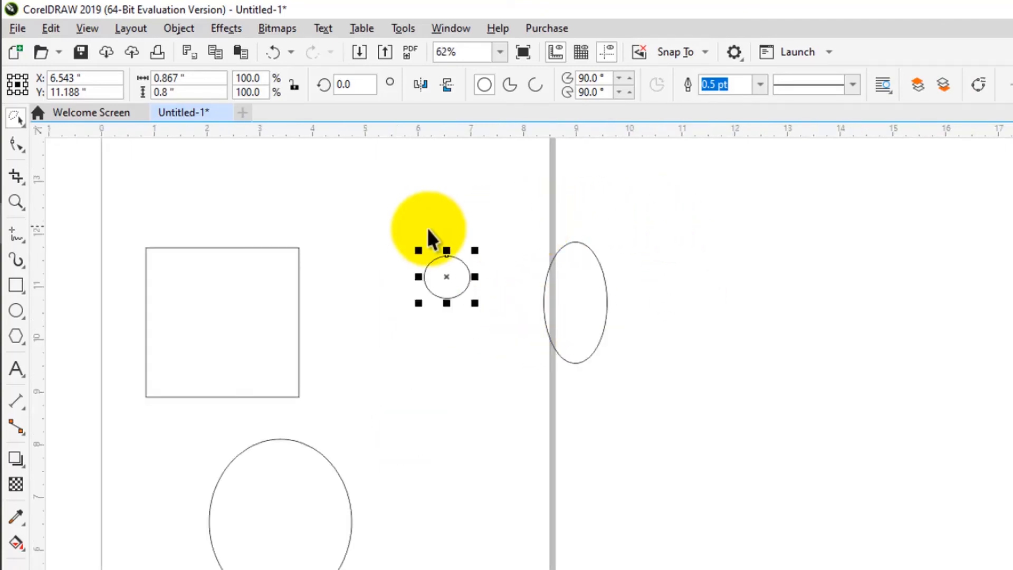
left_click(438, 219)
mouse_move(438, 219)
left_mouse_down()
mouse_move(593, 317)
mouse_move(543, 413)
mouse_move(400, 296)
mouse_move(477, 297)
left_mouse_up()
Select the rectangle by drawing a freehand selection loop around it.
mouse_move(222, 201)
left_mouse_down()
mouse_move(332, 254)
mouse_move(350, 290)
mouse_move(304, 348)
mouse_move(228, 314)
mouse_move(222, 266)
left_mouse_up()
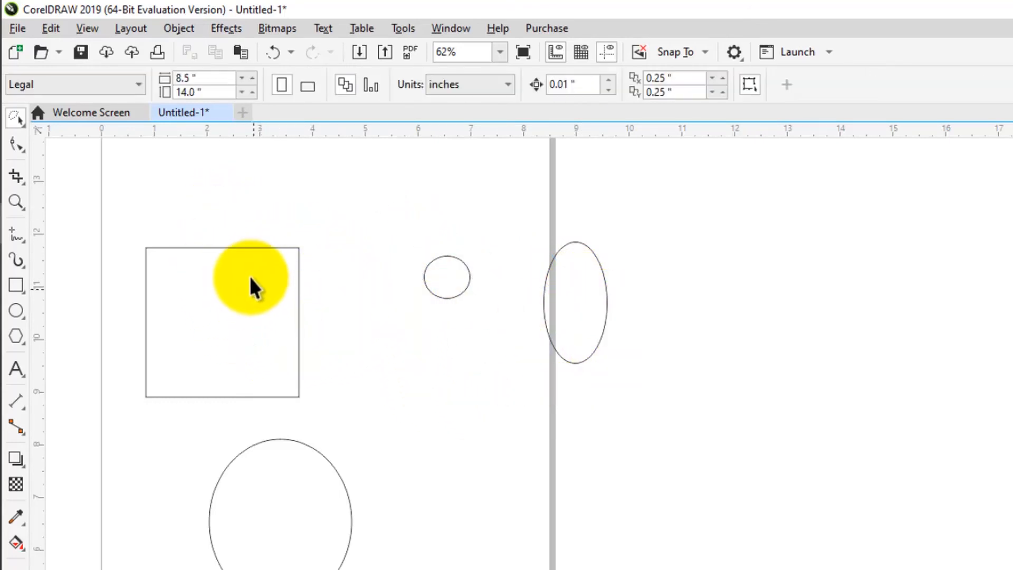
scroll(273, 283, "down", 2)
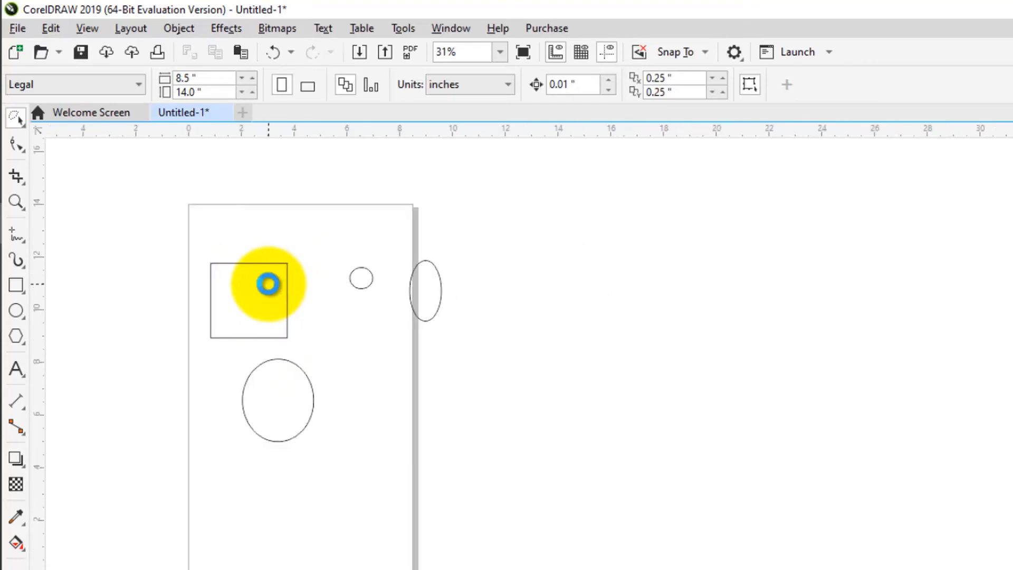
scroll(268, 284, "up", 2)
scroll(296, 287, "down", 2)
mouse_move(257, 226)
left_mouse_down()
mouse_move(350, 263)
mouse_move(374, 313)
mouse_move(327, 354)
mouse_move(267, 359)
mouse_move(228, 345)
mouse_move(195, 313)
mouse_move(196, 282)
mouse_move(261, 232)
left_mouse_up()
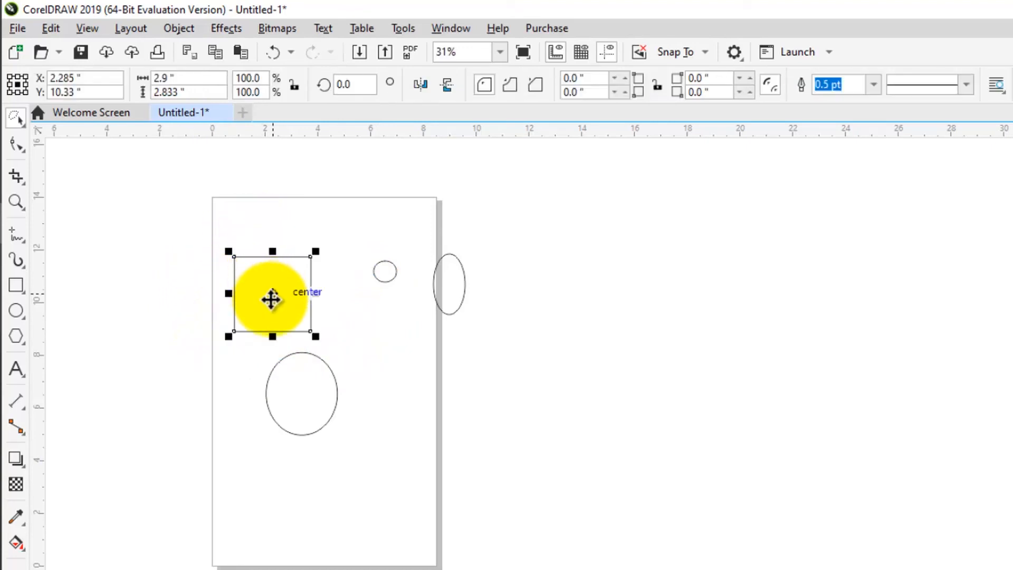
scroll(270, 298, "up", 2)
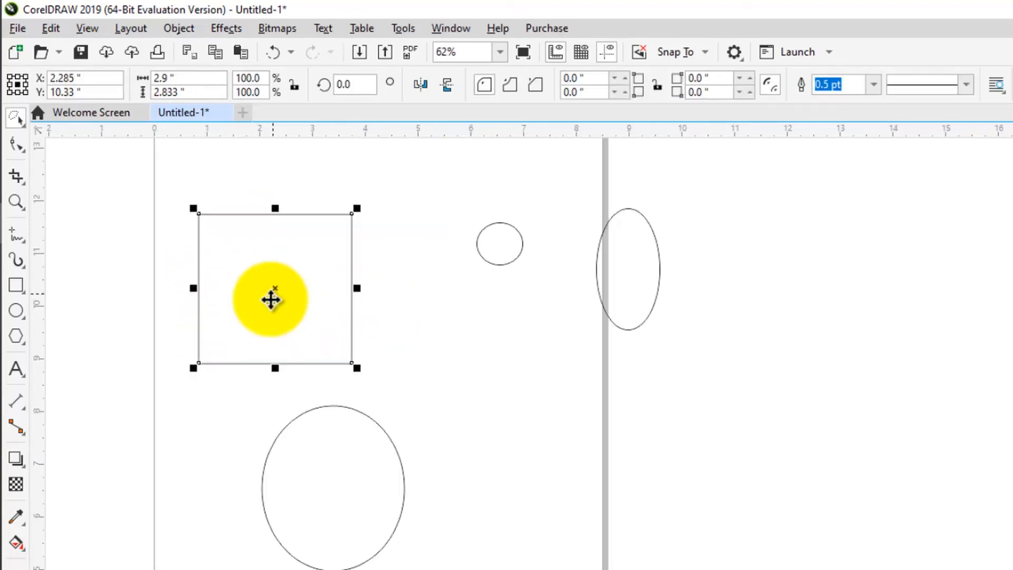
Move the rectangle off the page beyond the tall ellipse, to about X 14.16, Y 9.06 in, and resize it to about 2.98 by 2.26 in.
scroll(270, 299, "down", 2)
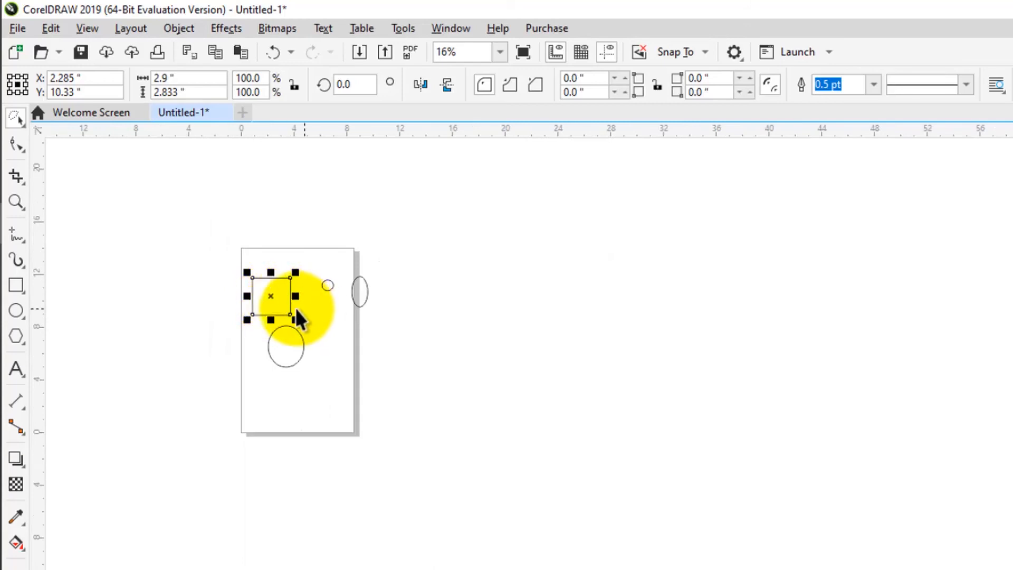
scroll(296, 312, "up", 1)
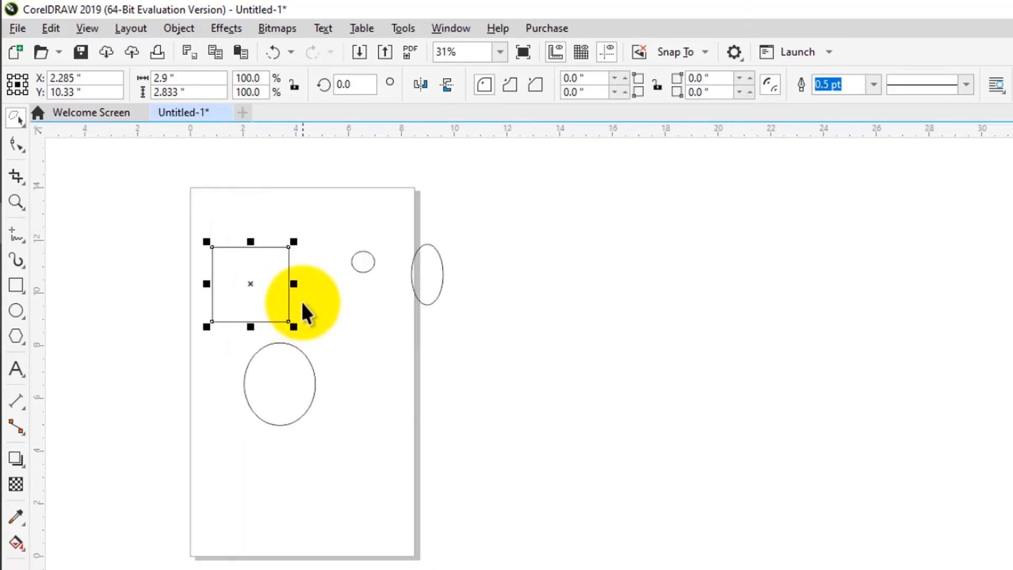
scroll(280, 294, "up", 2)
scroll(269, 298, "down", 2)
scroll(261, 299, "up", 1)
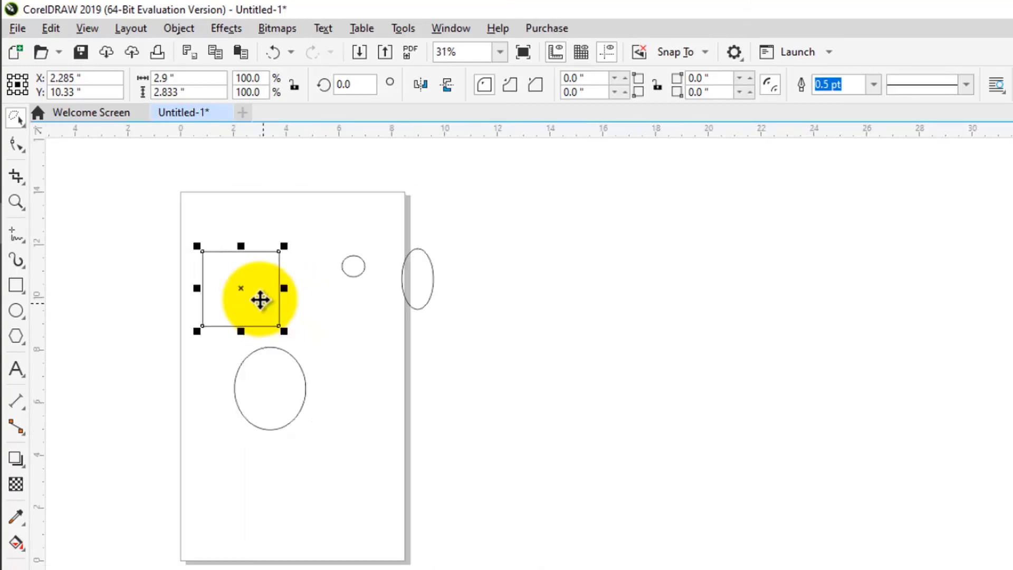
left_click_drag(260, 299, 556, 289)
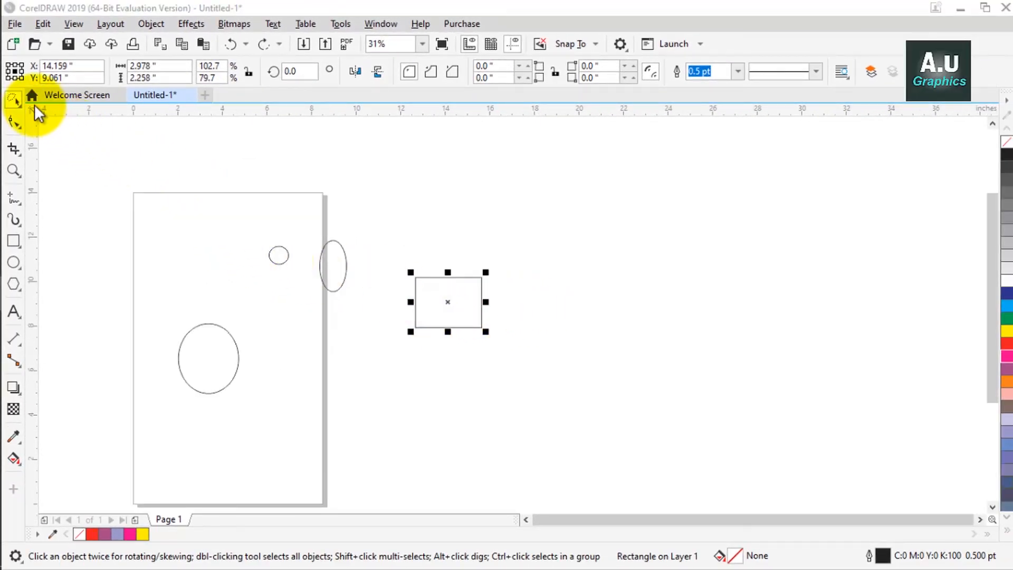
Scale the rectangle repeatedly with the Free Transform tool's free scaling, ending at about 1.67 by 1.41 in beside the tall ellipse.
left_click(19, 105)
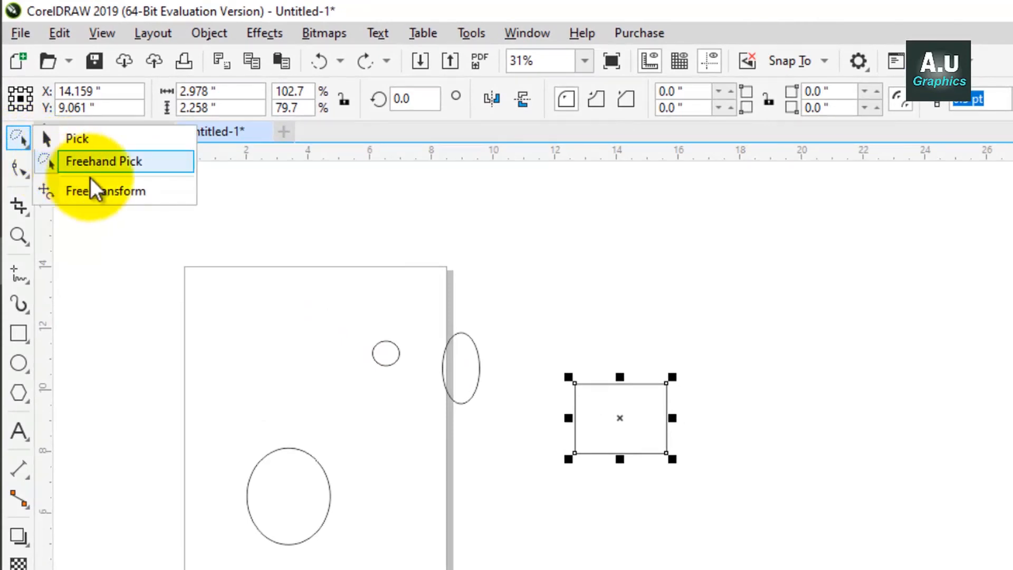
left_click(117, 191)
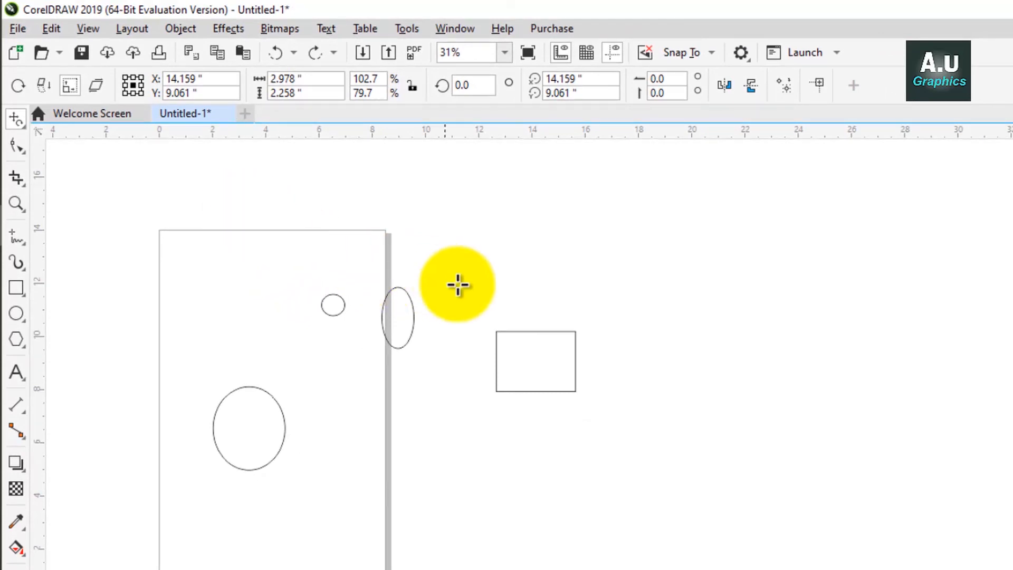
scroll(533, 350, "up", 2)
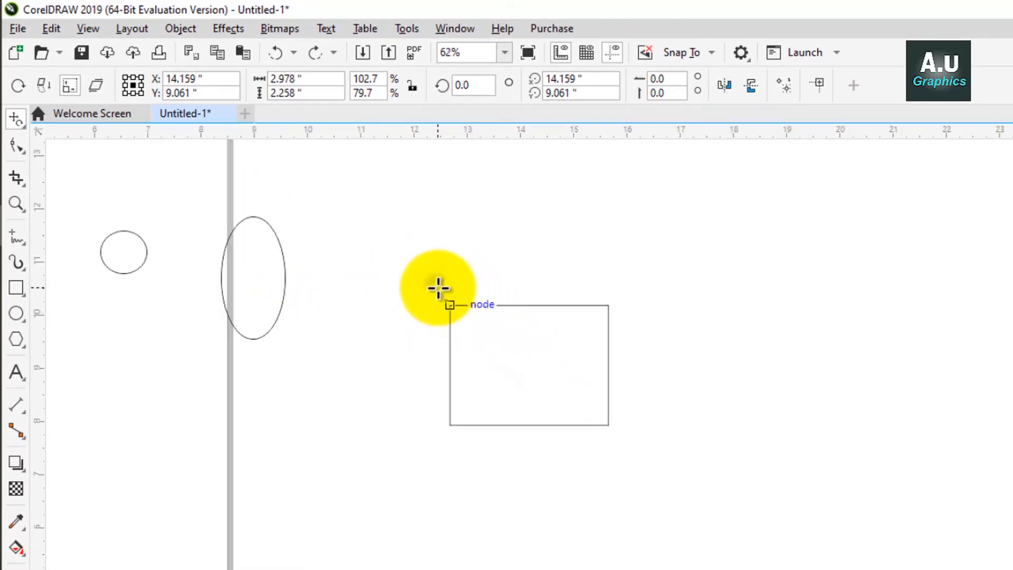
left_click_drag(450, 305, 476, 285)
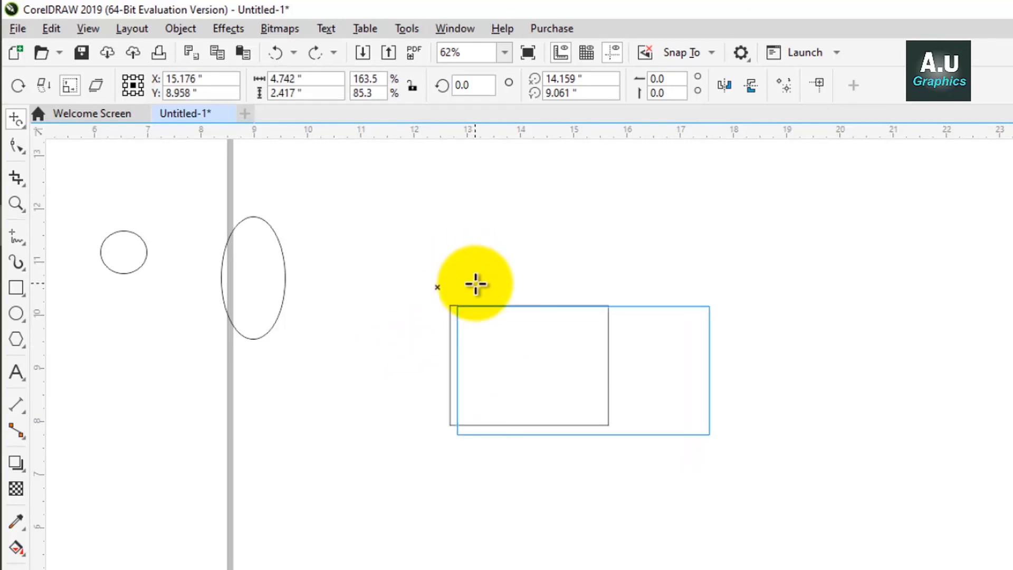
left_click_drag(575, 362, 526, 290)
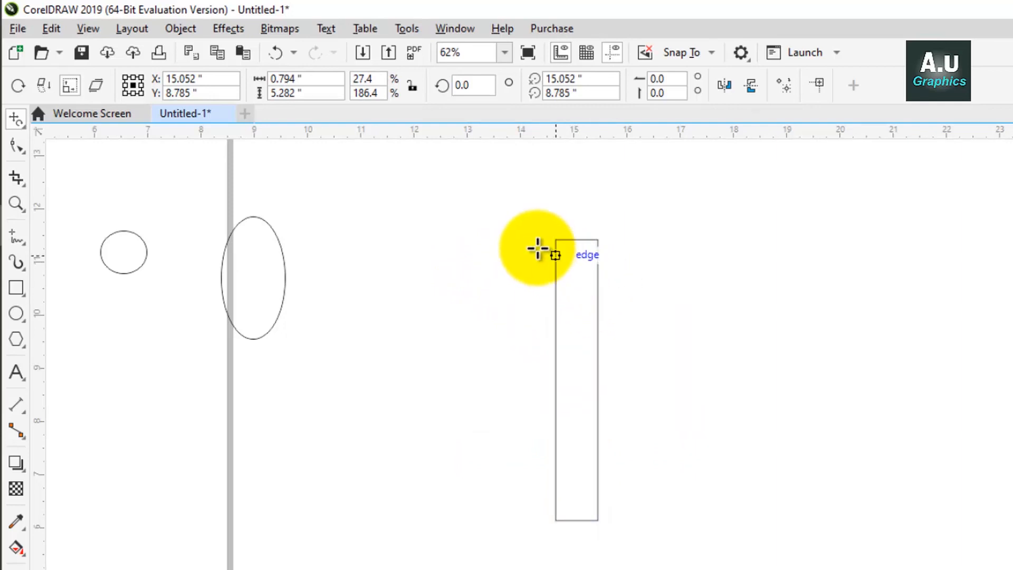
left_click_drag(530, 242, 335, 288)
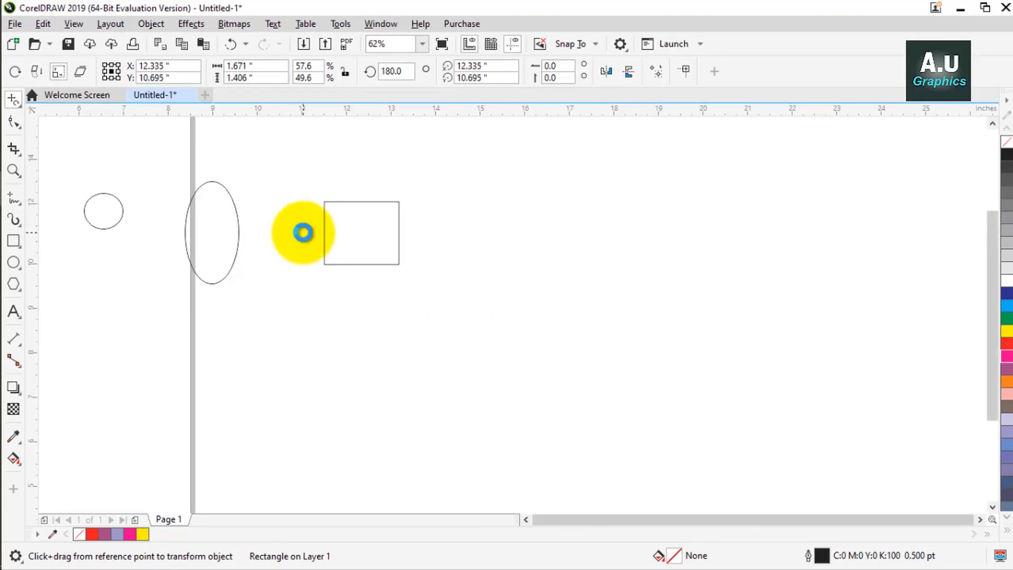
scroll(301, 230, "down", 5)
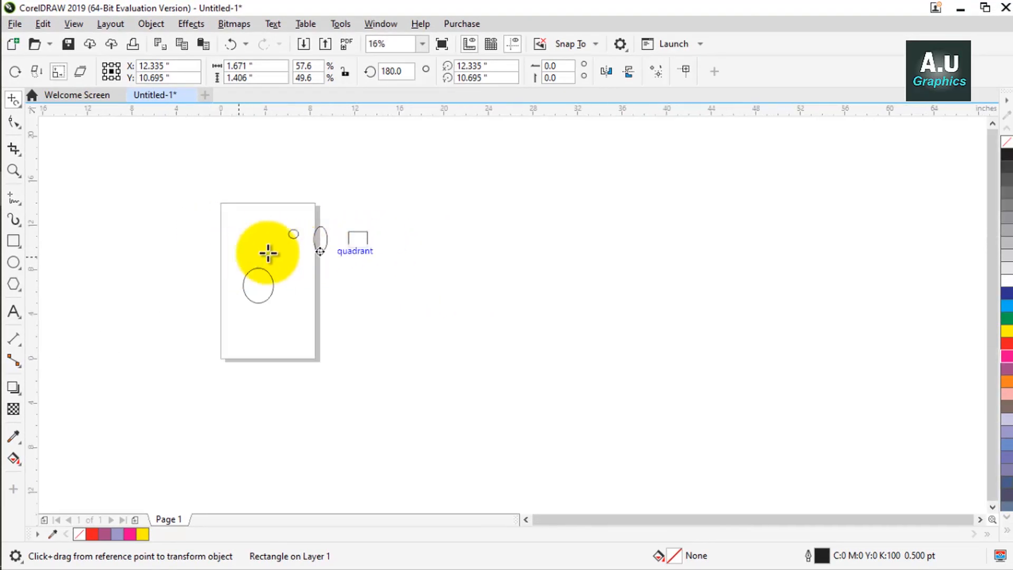
scroll(279, 249, "up", 2)
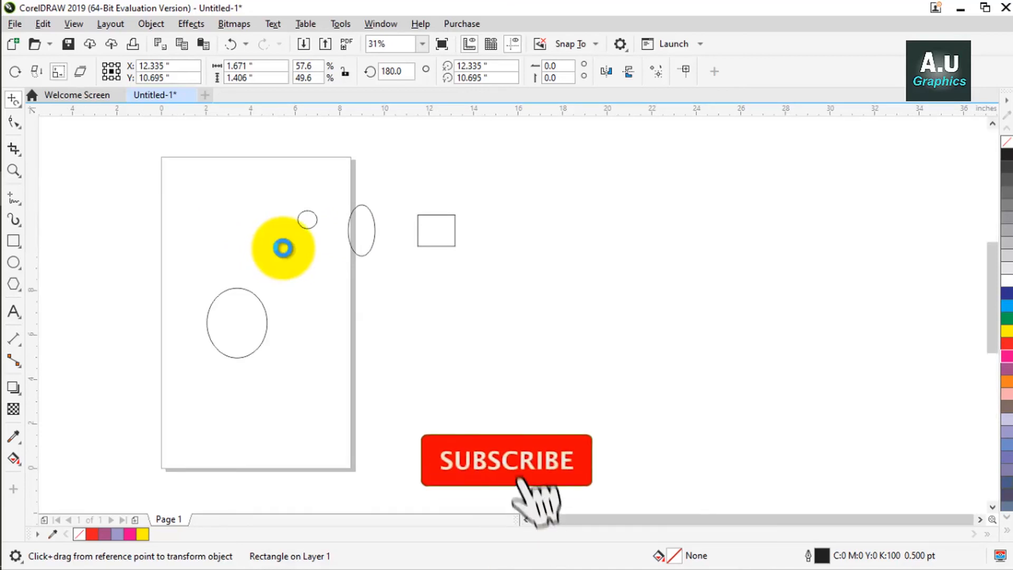
scroll(279, 249, "up", 2)
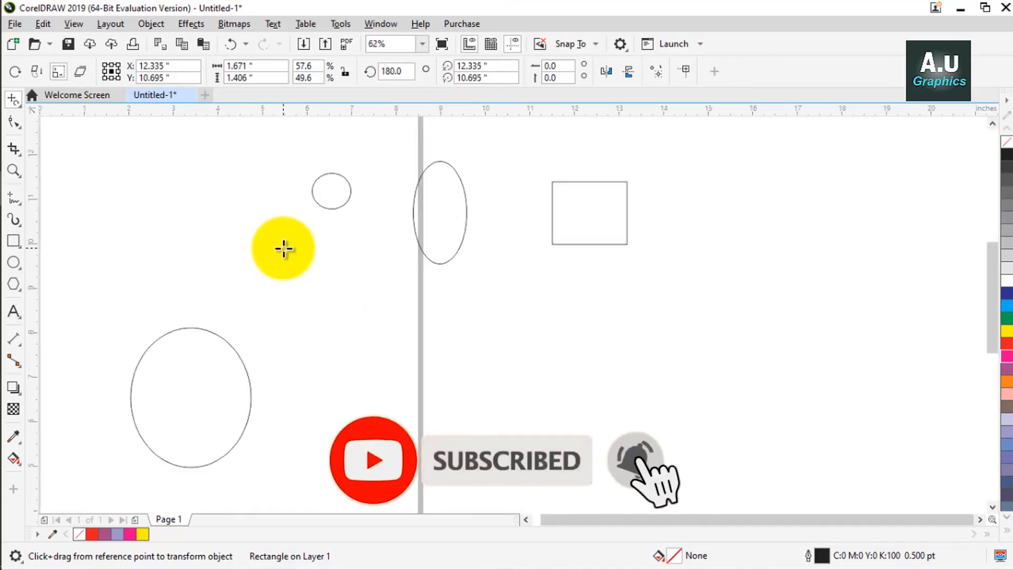